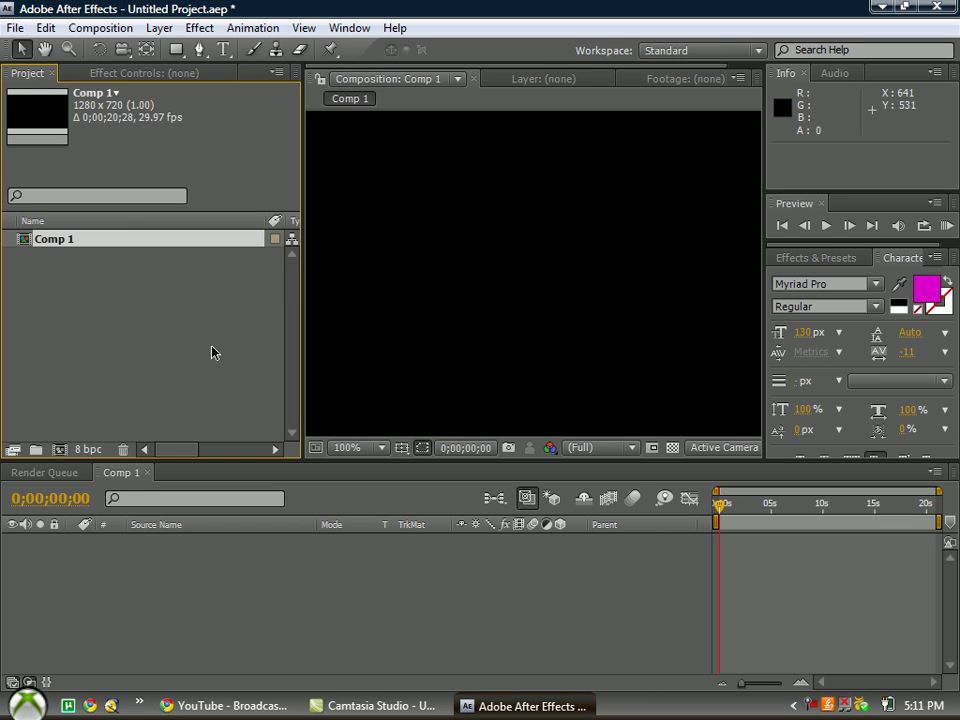
Create a 24 px text layer reading 'The After Effects' near the comp centre
left_click(222, 52)
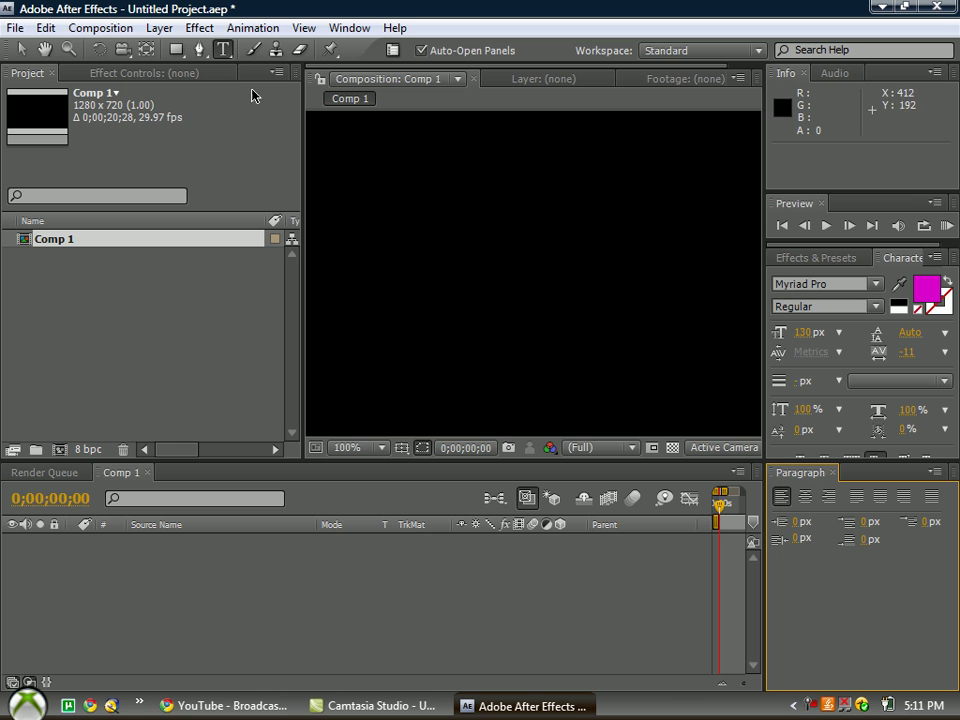
left_click(426, 257)
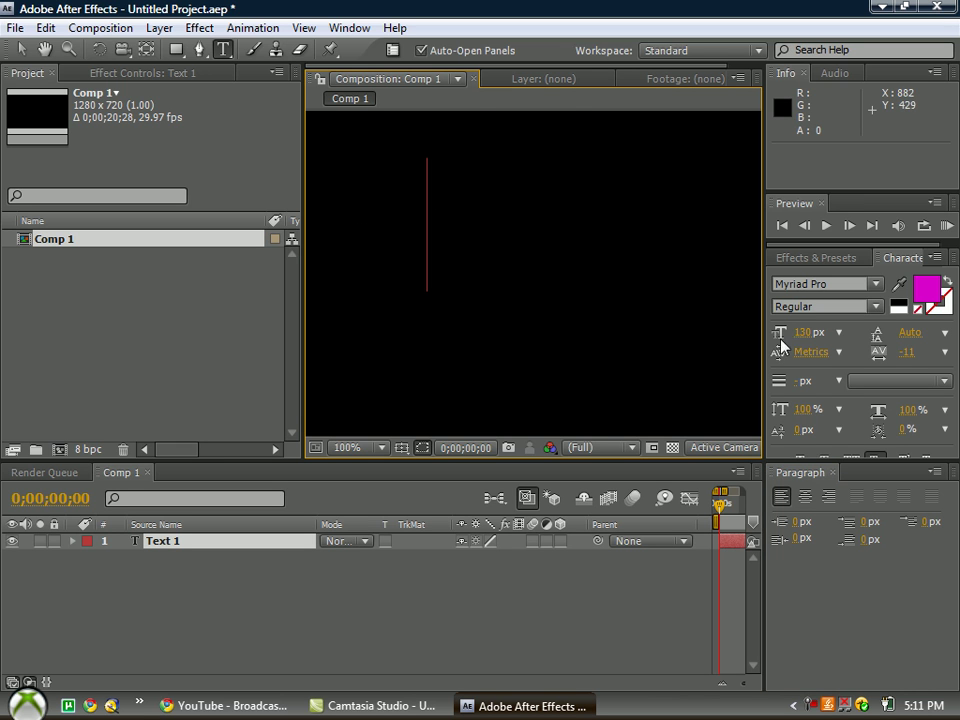
left_click_drag(803, 334, 754, 342)
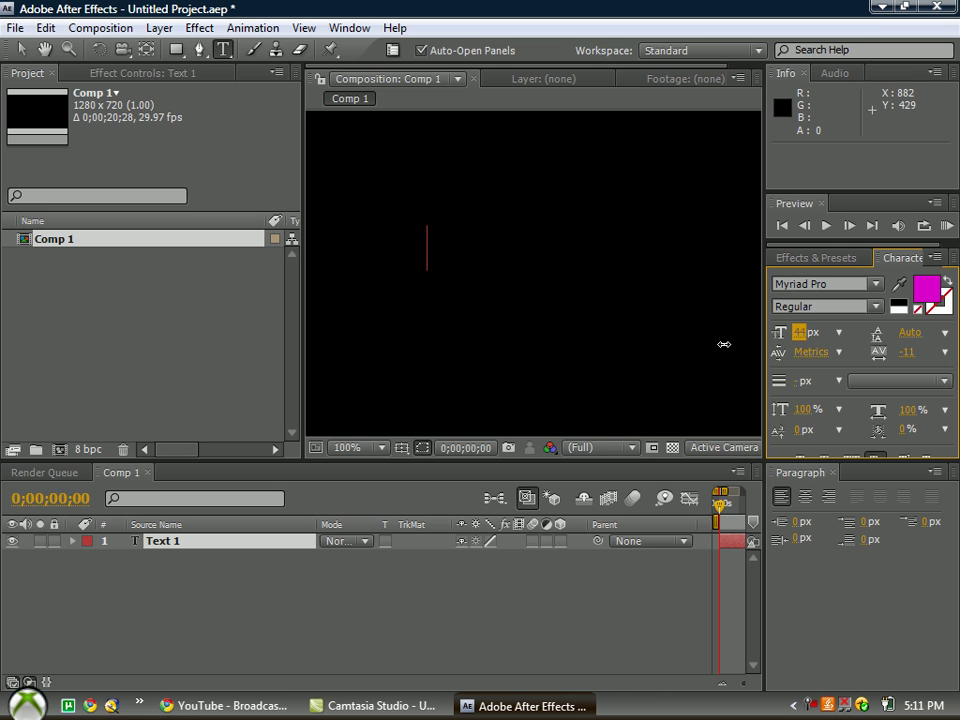
type("The After Ef")
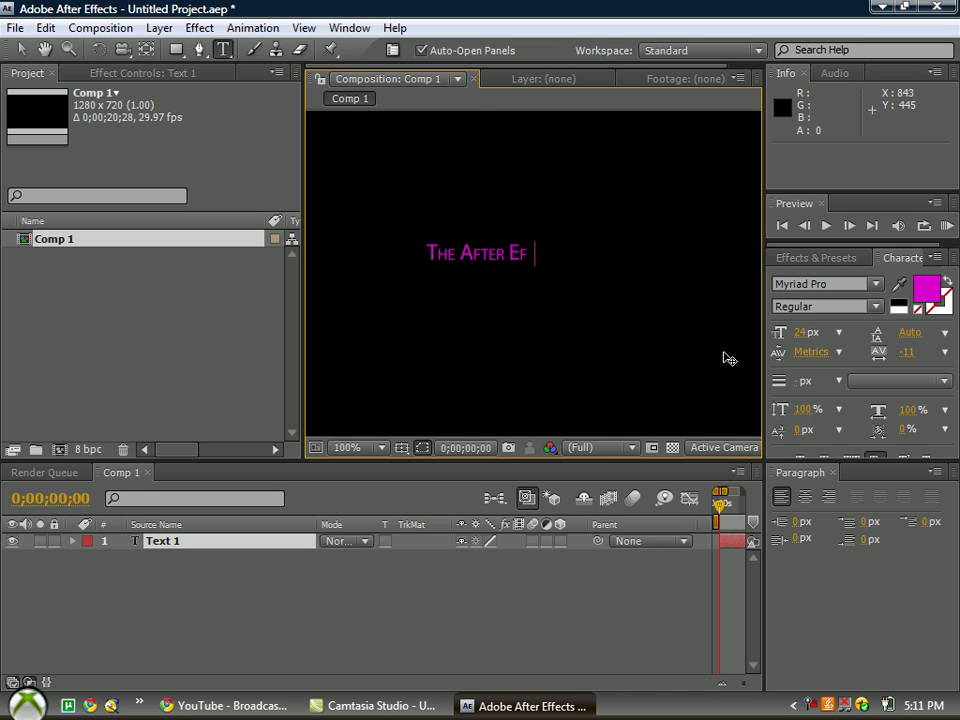
type("fects")
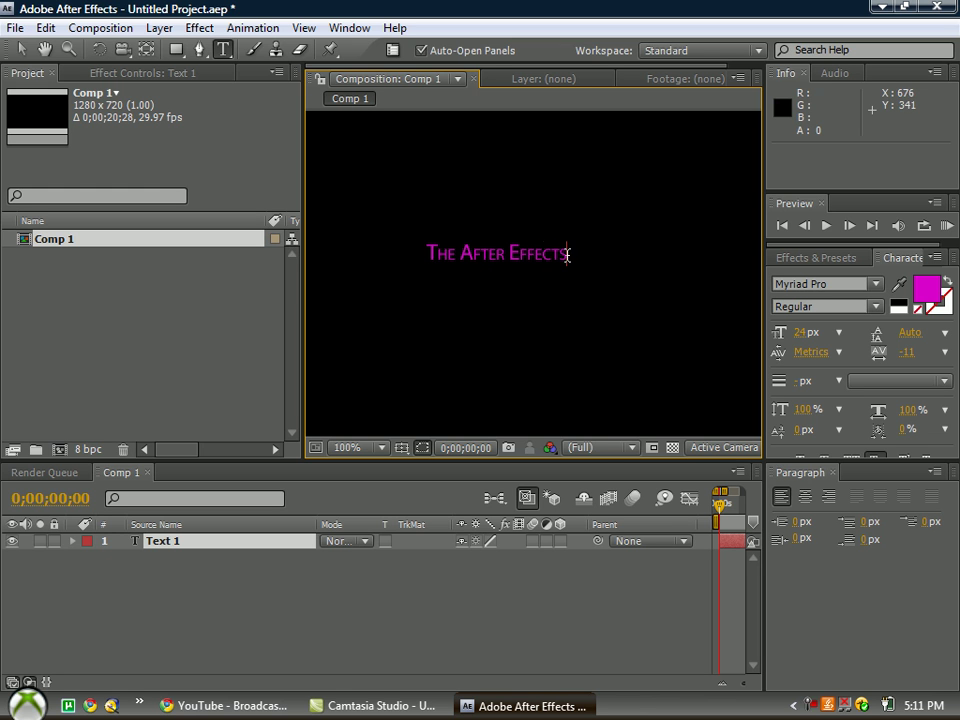
Set the title's text colour to pure white (FFFFFF)
key("ctrl+a")
left_click(926, 289)
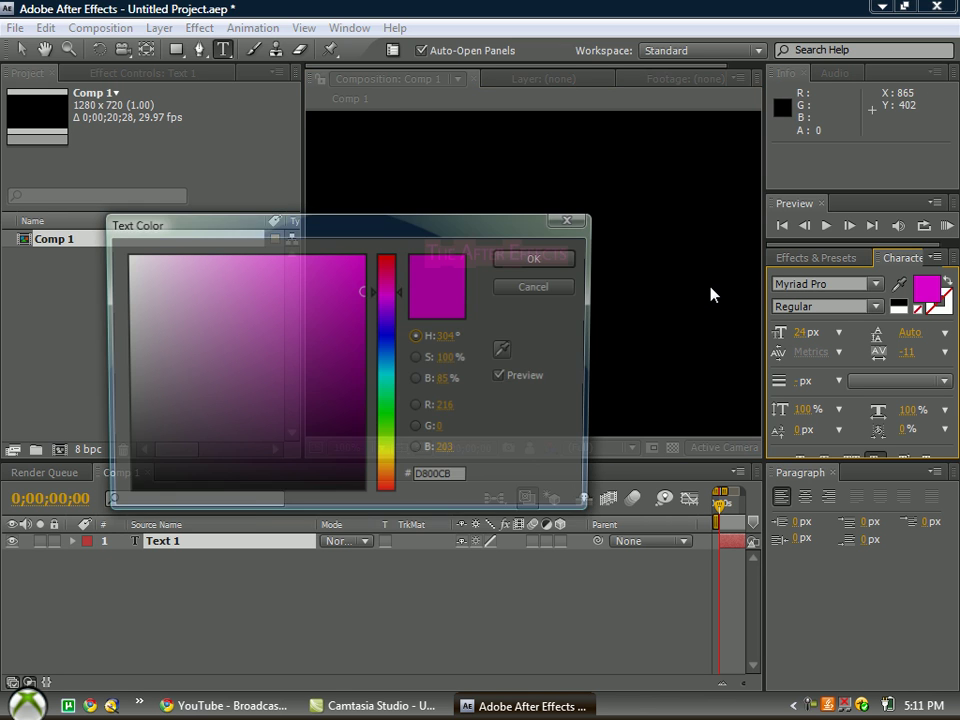
left_click(266, 379)
left_click_drag(253, 332, 78, 257)
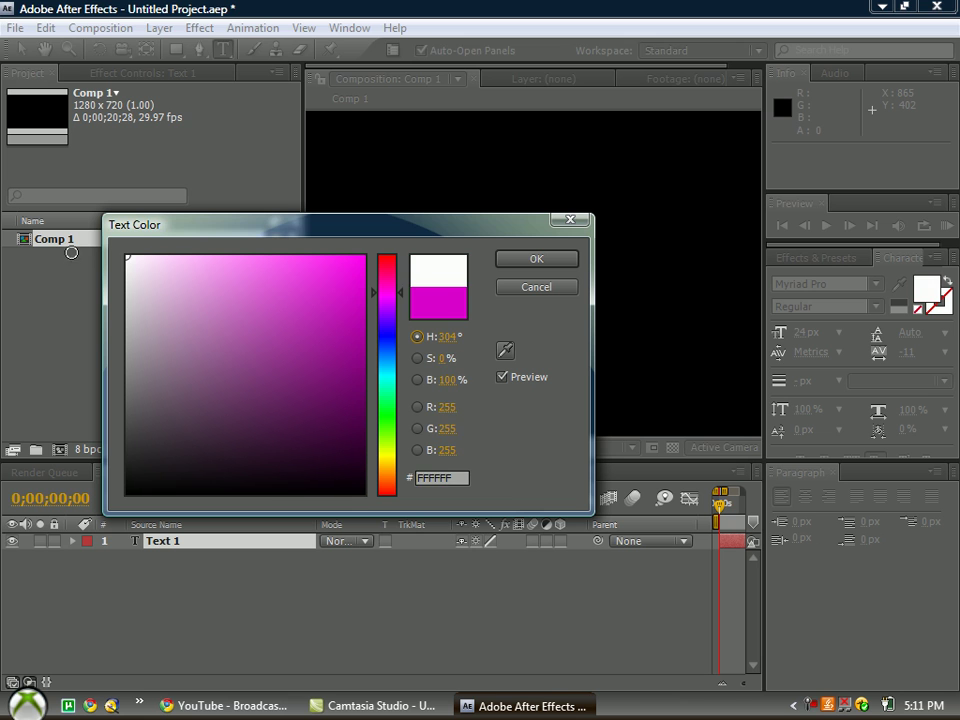
left_click(524, 258)
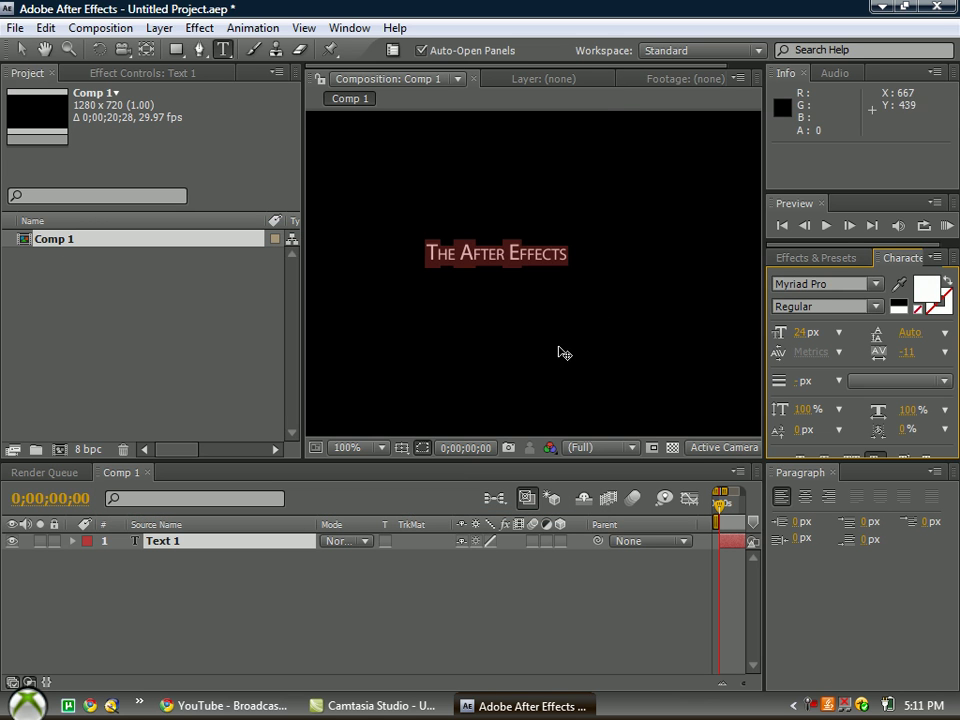
Add a white 'Tutorials' text layer below the first title
left_click(548, 256)
left_click_drag(566, 259, 386, 255)
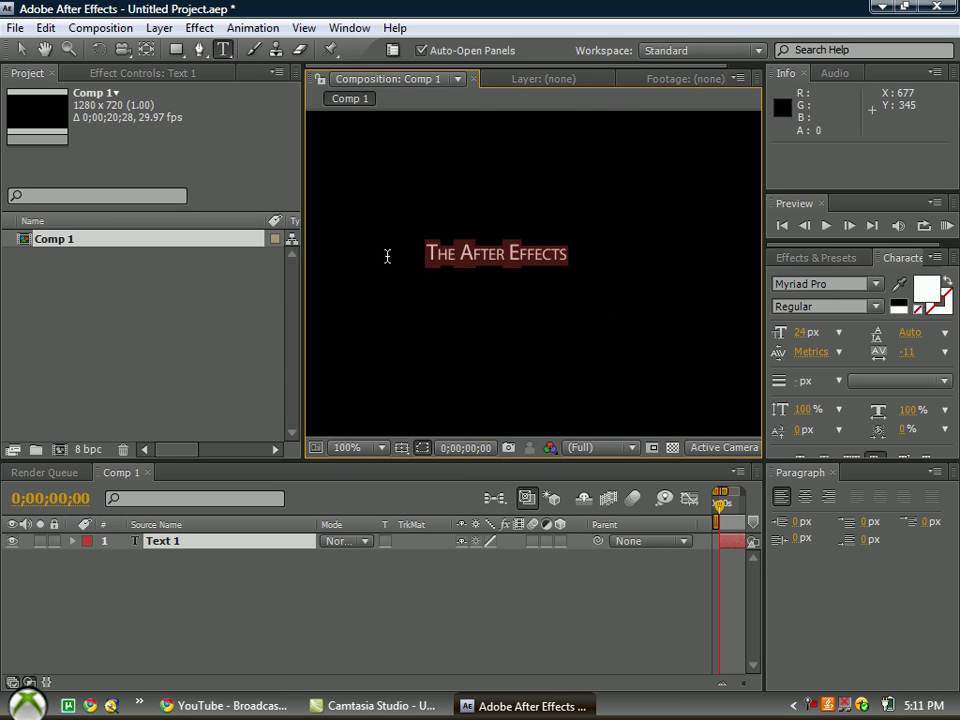
left_click(360, 472)
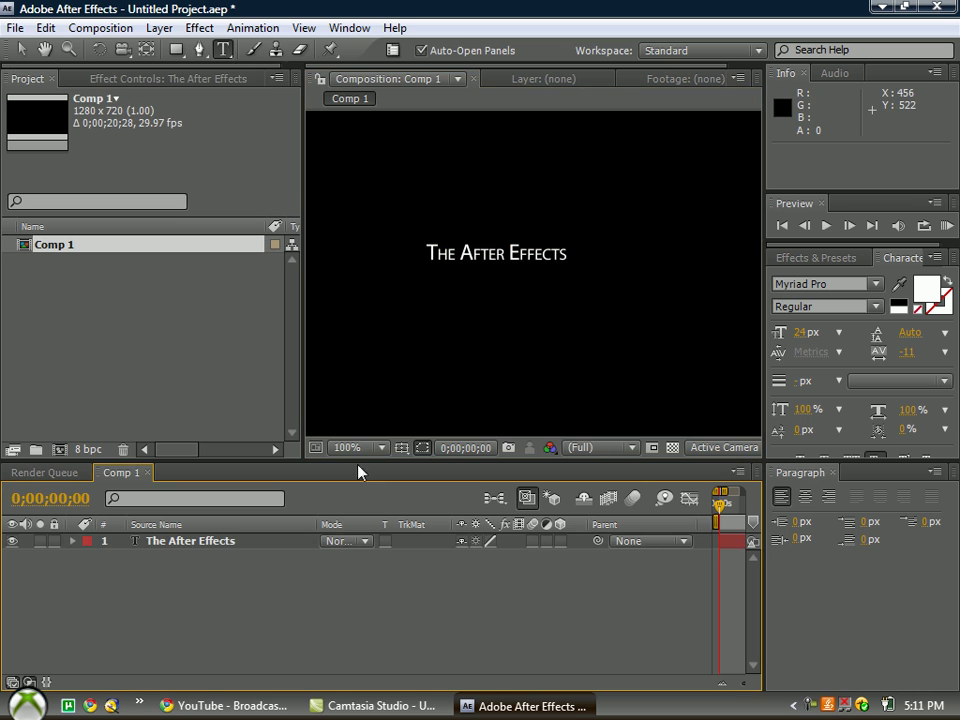
left_click(423, 333)
type("Tutorials")
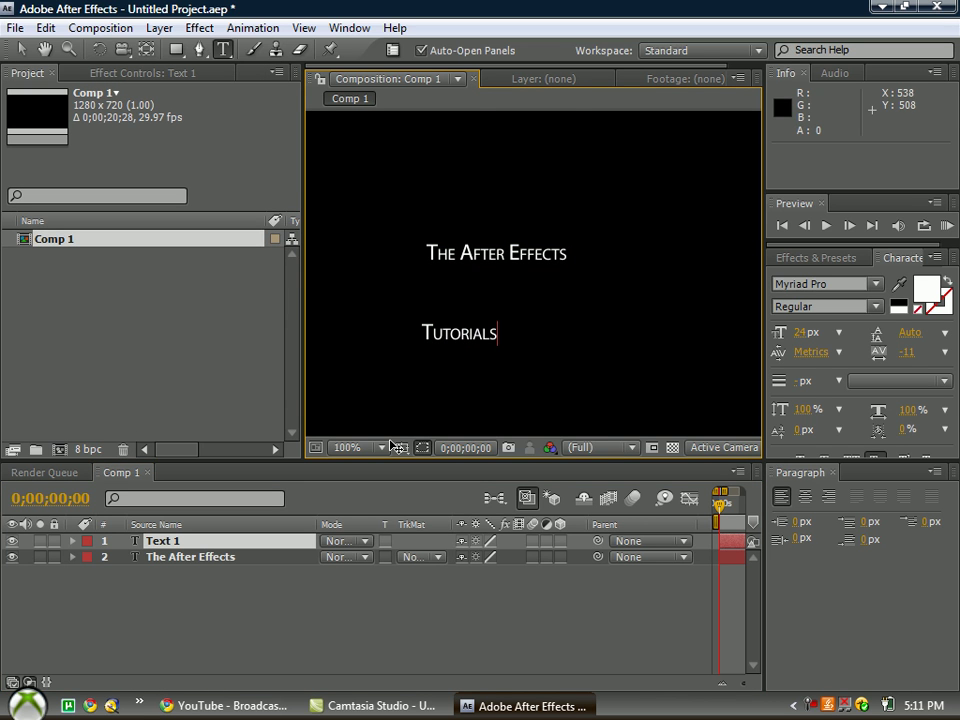
left_click(375, 476)
Add a 'Subscribe' text layer lower down and make all three text layers 3D
left_click(390, 387)
type("Subscribe")
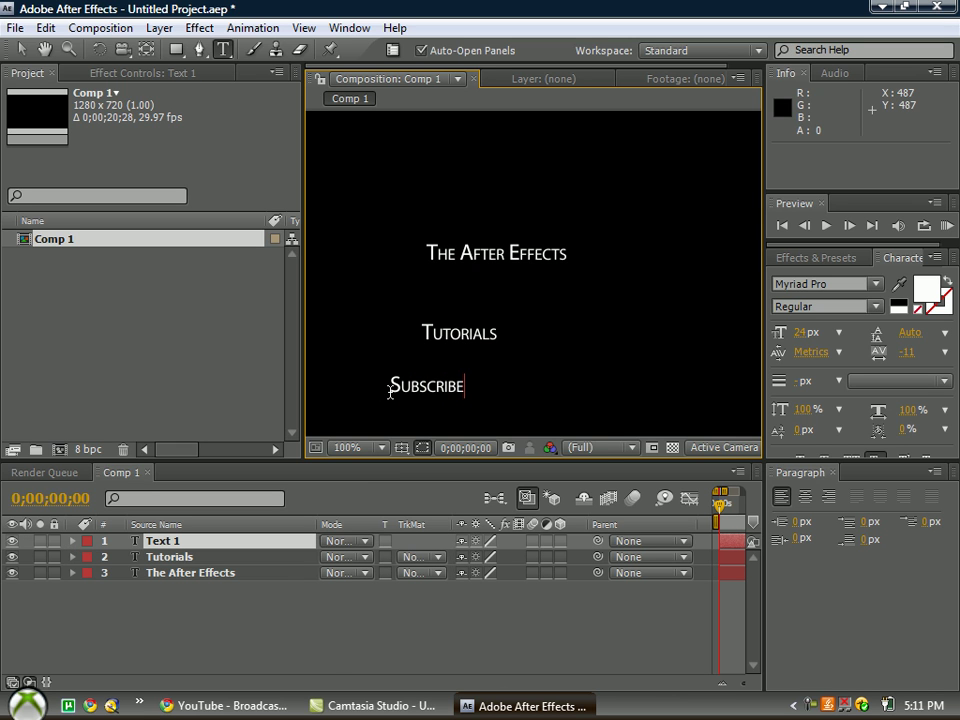
left_click(396, 598)
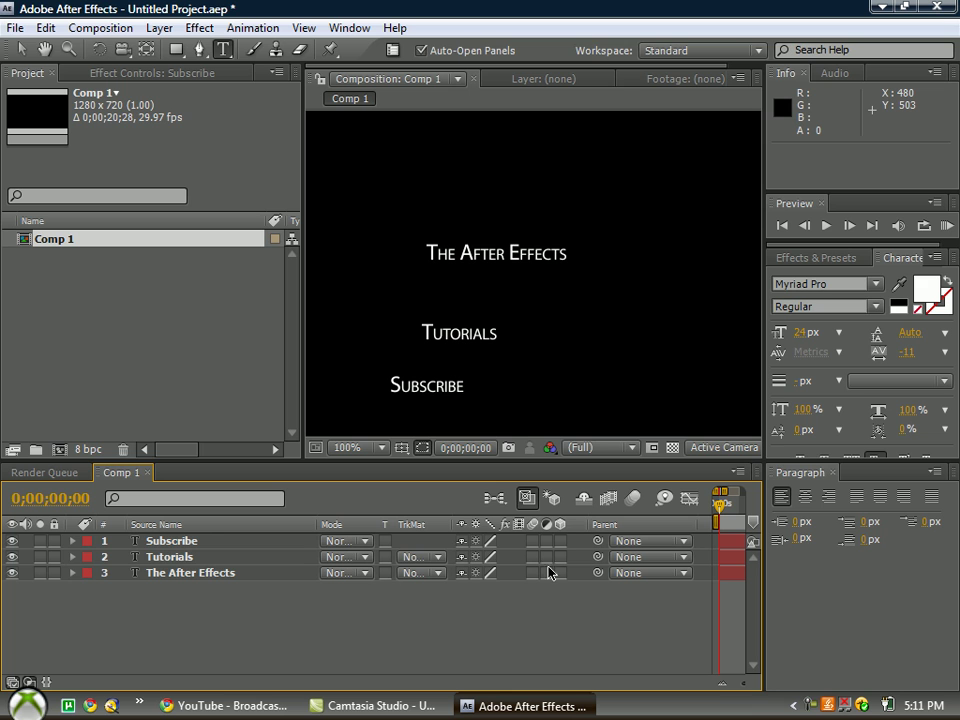
left_click_drag(562, 544, 566, 588)
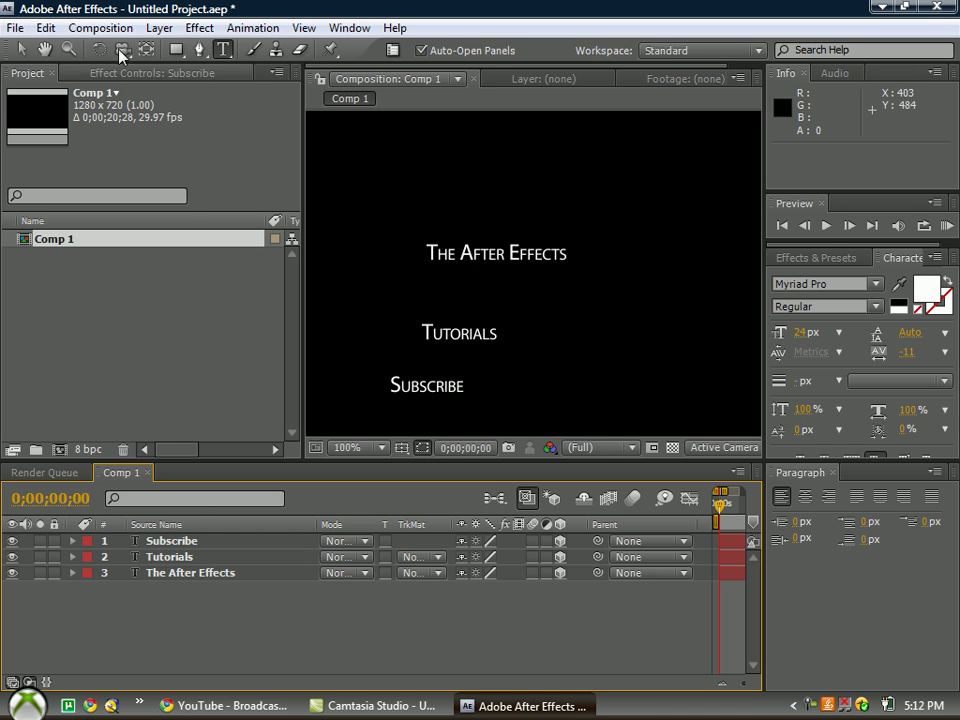
Move the Subscribe title right and up to position 762, 129, 0
key("v")
left_click(452, 386)
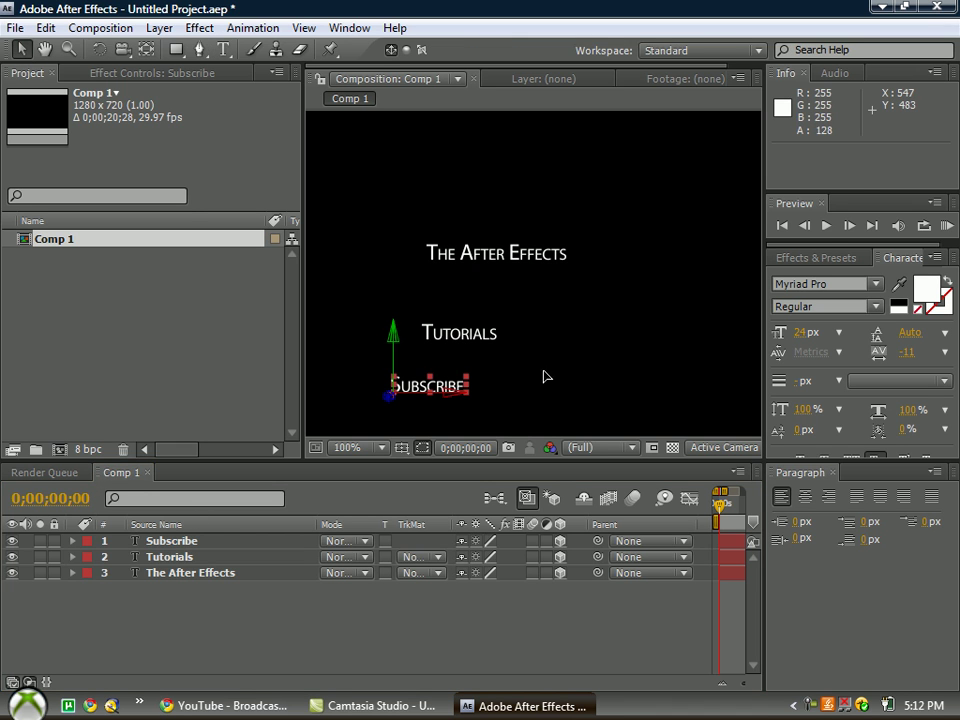
mouse_move(421, 394)
left_mouse_down()
mouse_move(704, 289)
mouse_move(693, 296)
left_mouse_up()
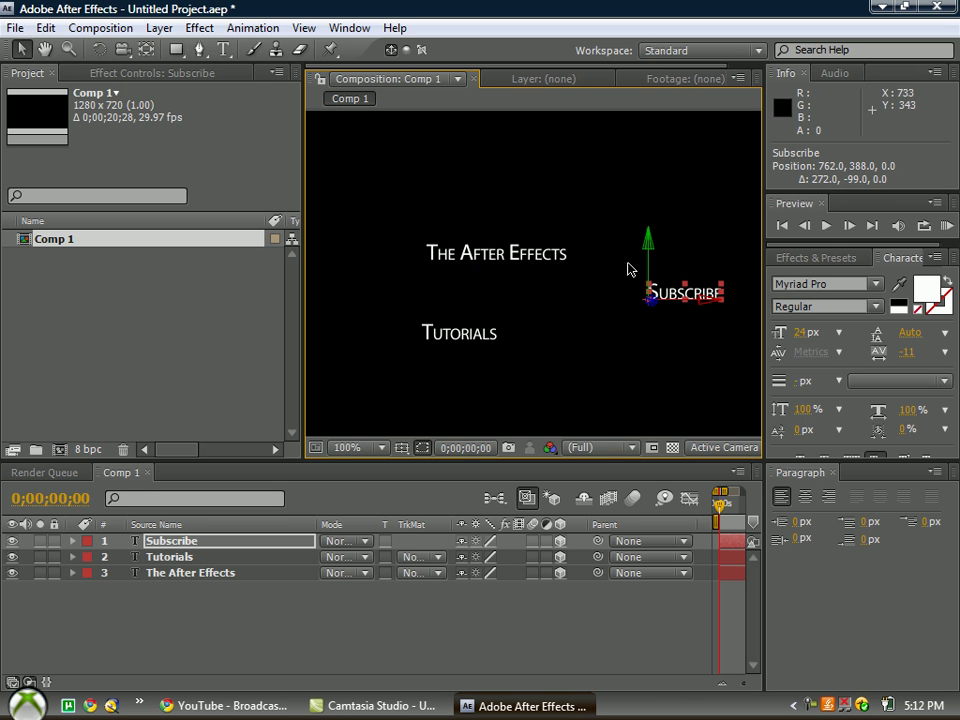
left_click(716, 310)
left_click(681, 296)
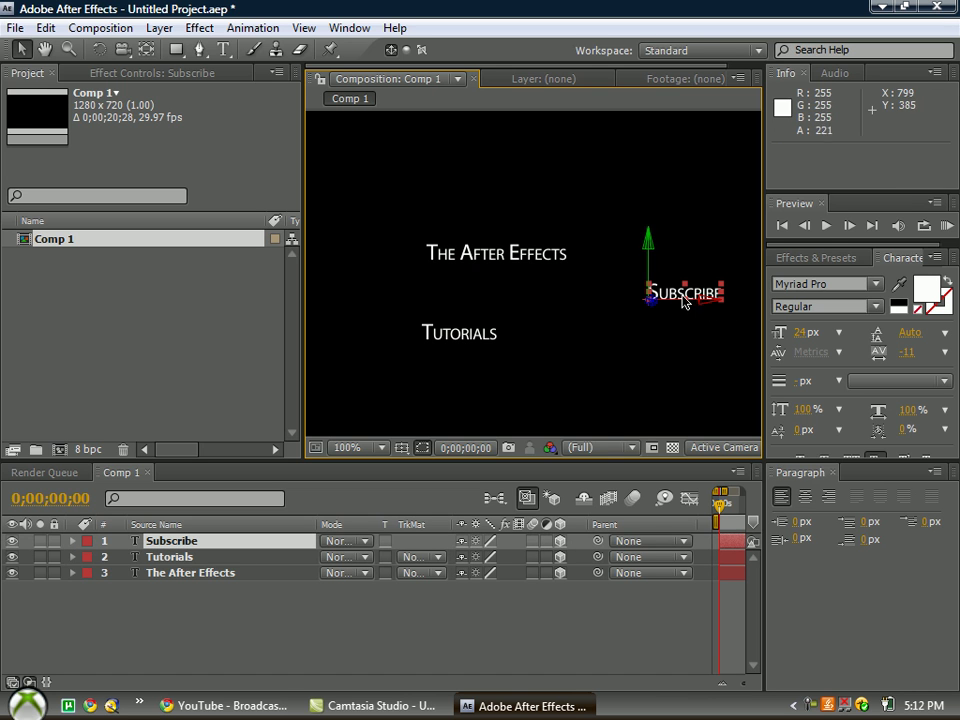
left_click_drag(649, 250, 656, 5)
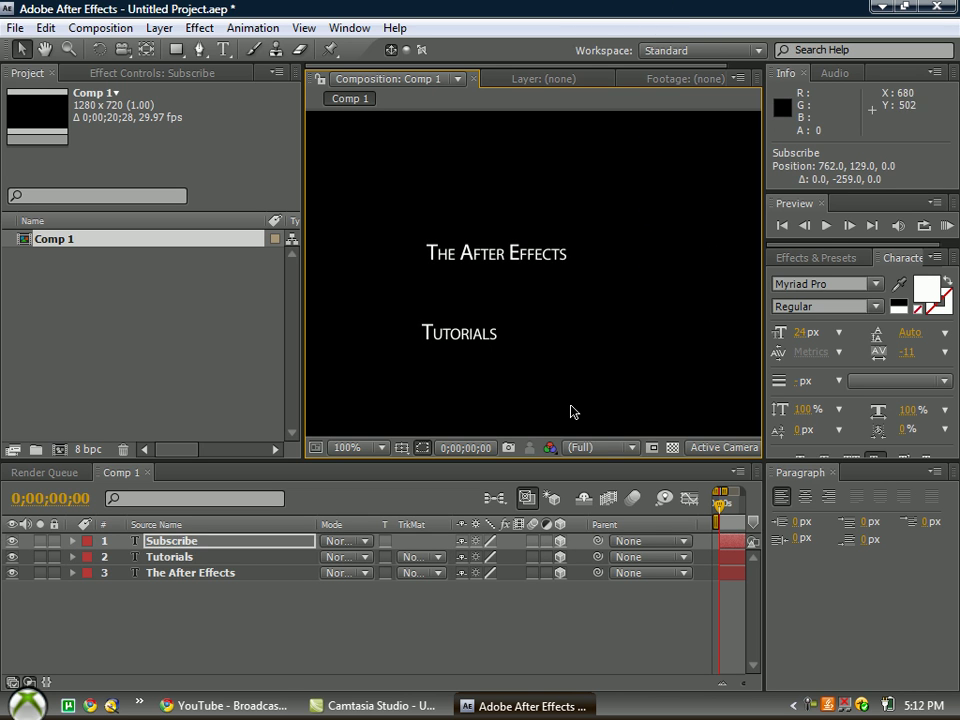
With the comp viewer maximized, move The After Effects title to the upper left
key("grave")
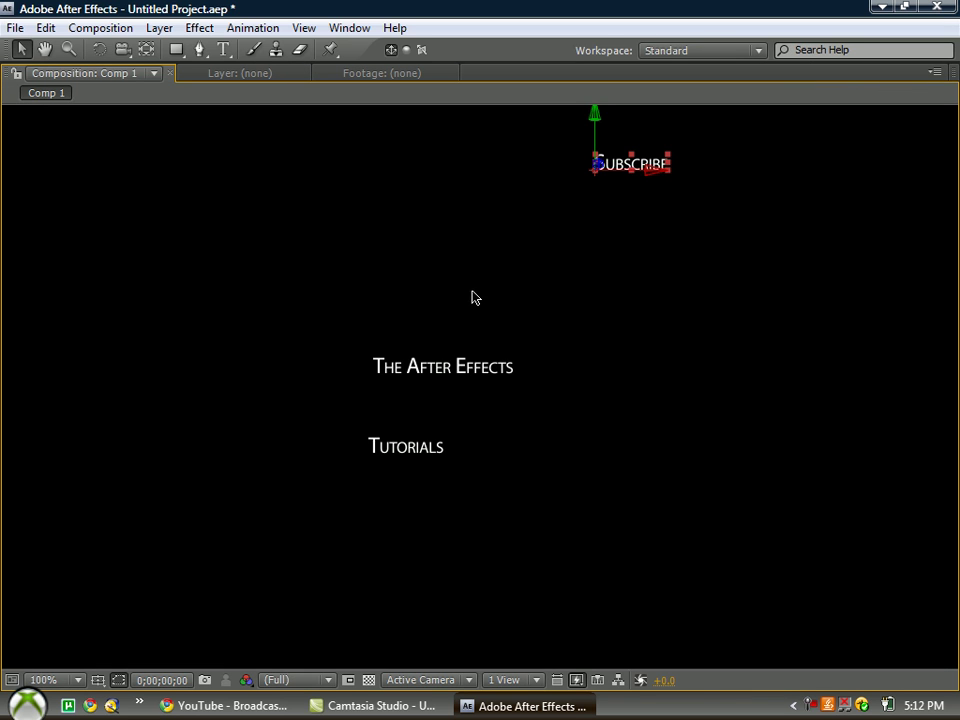
key("comma")
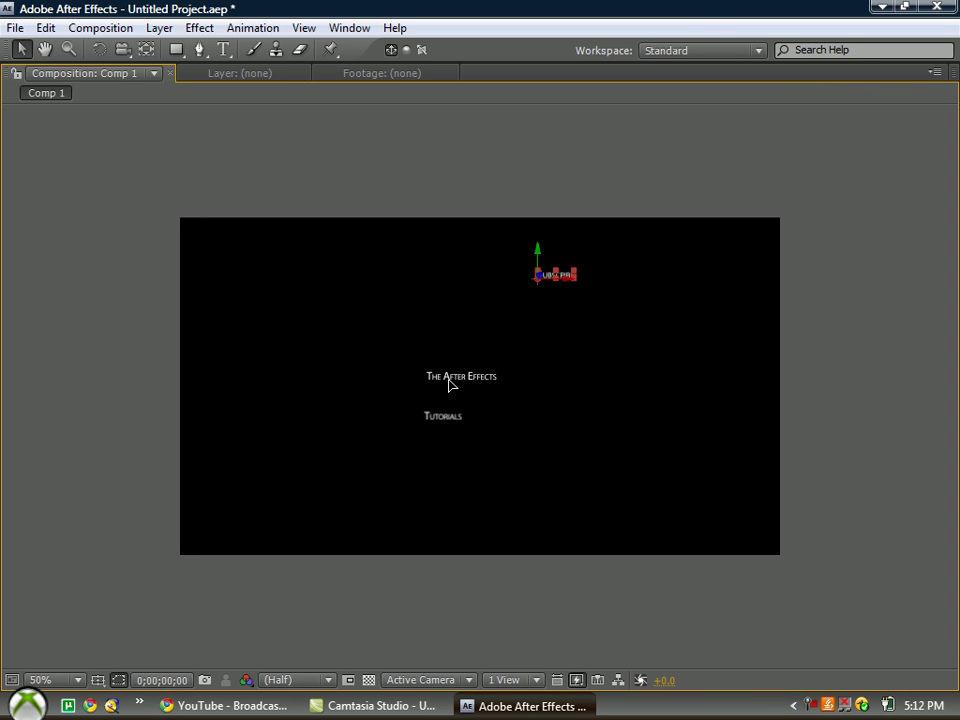
left_click(424, 376)
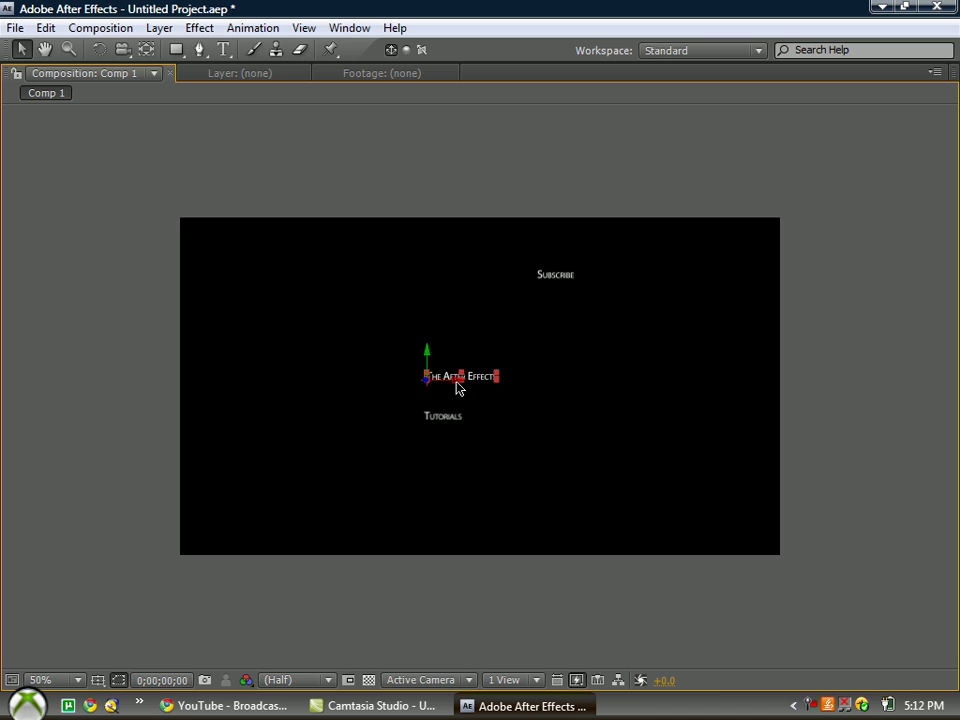
mouse_move(459, 385)
left_mouse_down()
mouse_move(350, 387)
mouse_move(252, 362)
mouse_move(242, 272)
left_mouse_up()
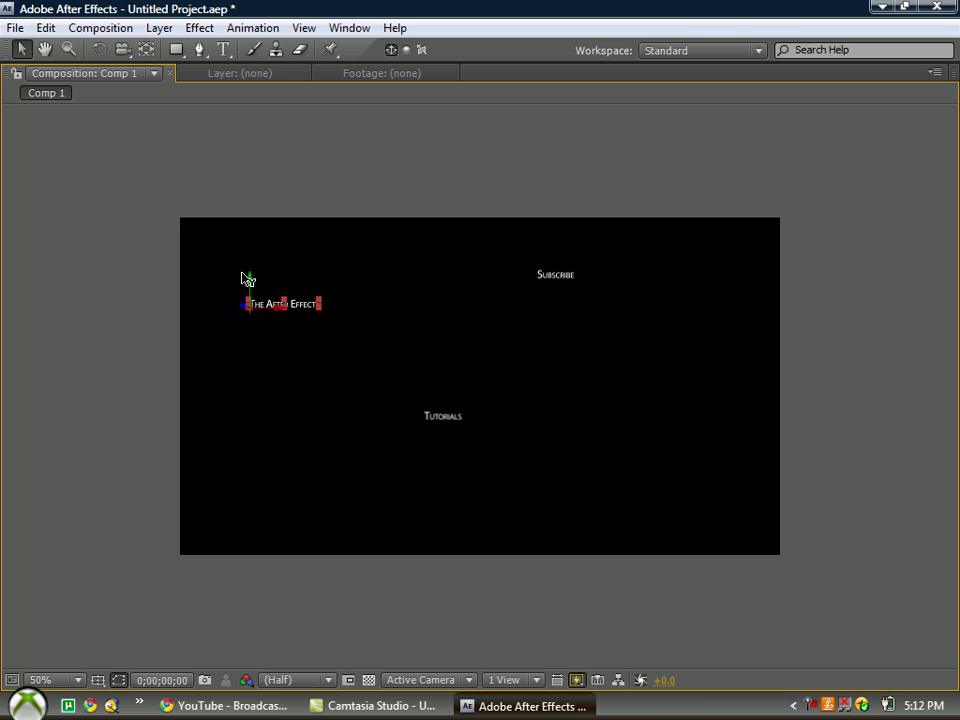
Move the Tutorials title to the lower right and restore the full workspace
left_click(447, 425)
left_click_drag(448, 425, 574, 435)
left_click_drag(549, 393, 550, 489)
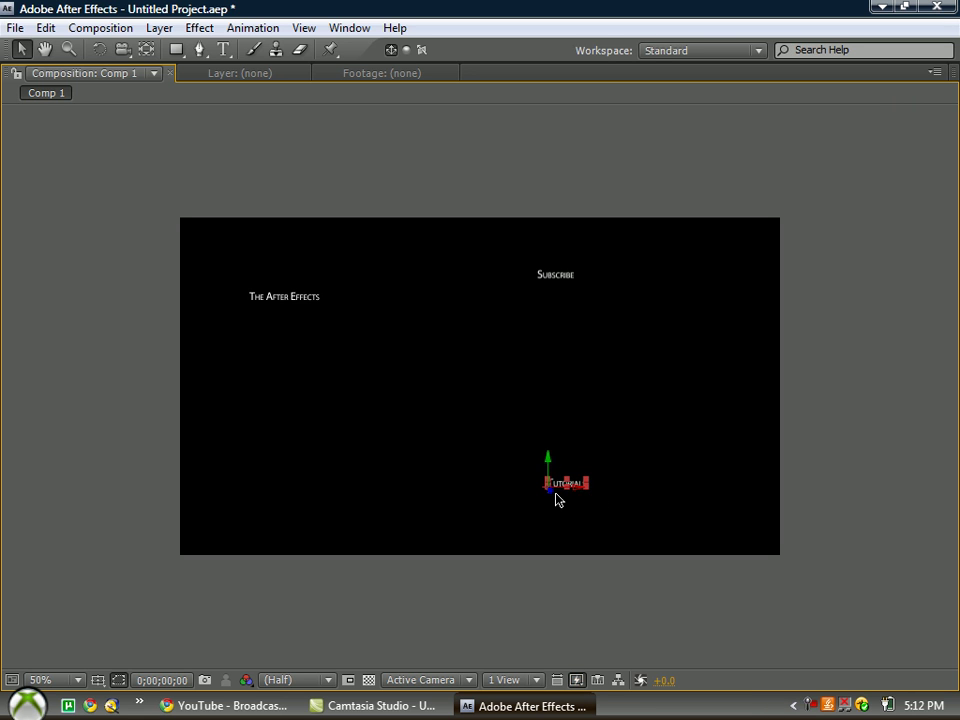
left_click_drag(560, 495, 563, 498)
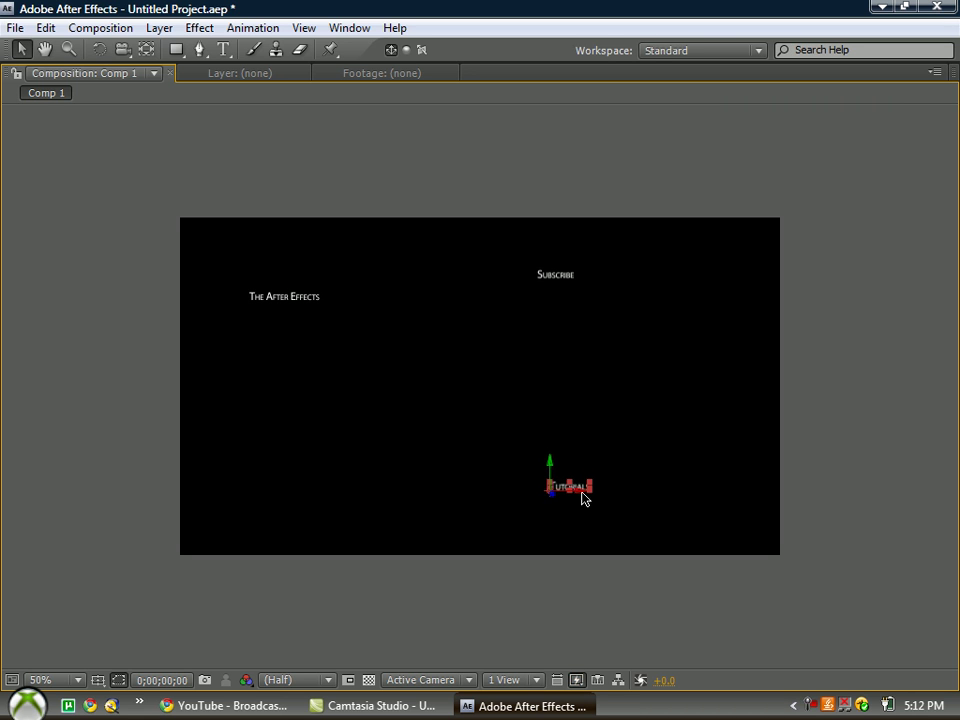
left_click_drag(583, 497, 631, 497)
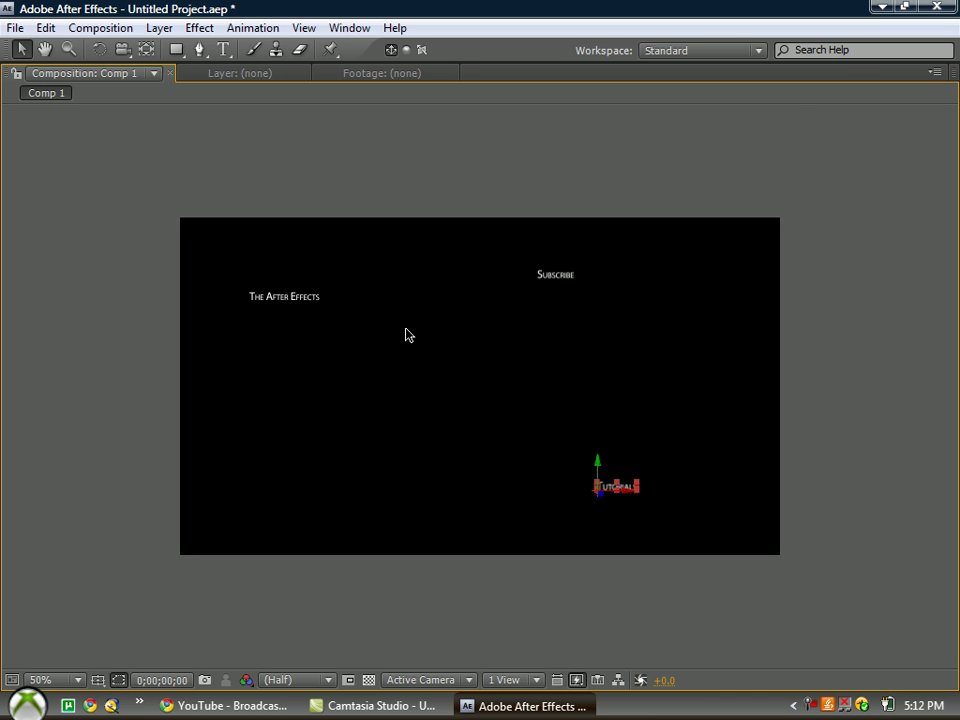
key("grave")
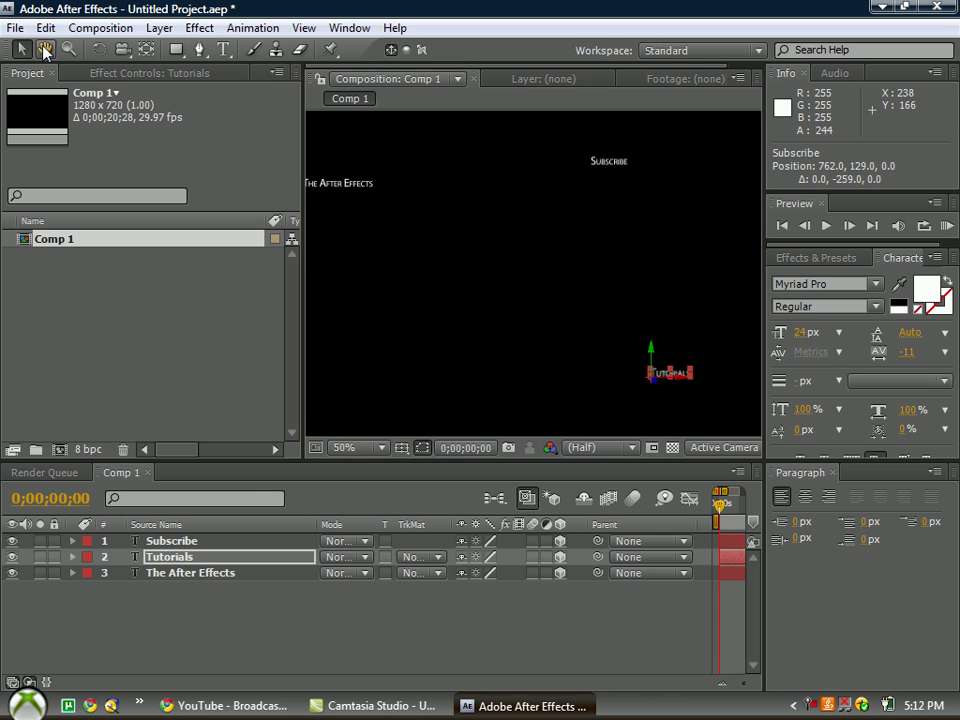
Add a new camera layer, Camera 1, via Layer > New > Camera with default settings
key("h")
left_click_drag(458, 202, 544, 227)
scroll(482, 223, "up", 2)
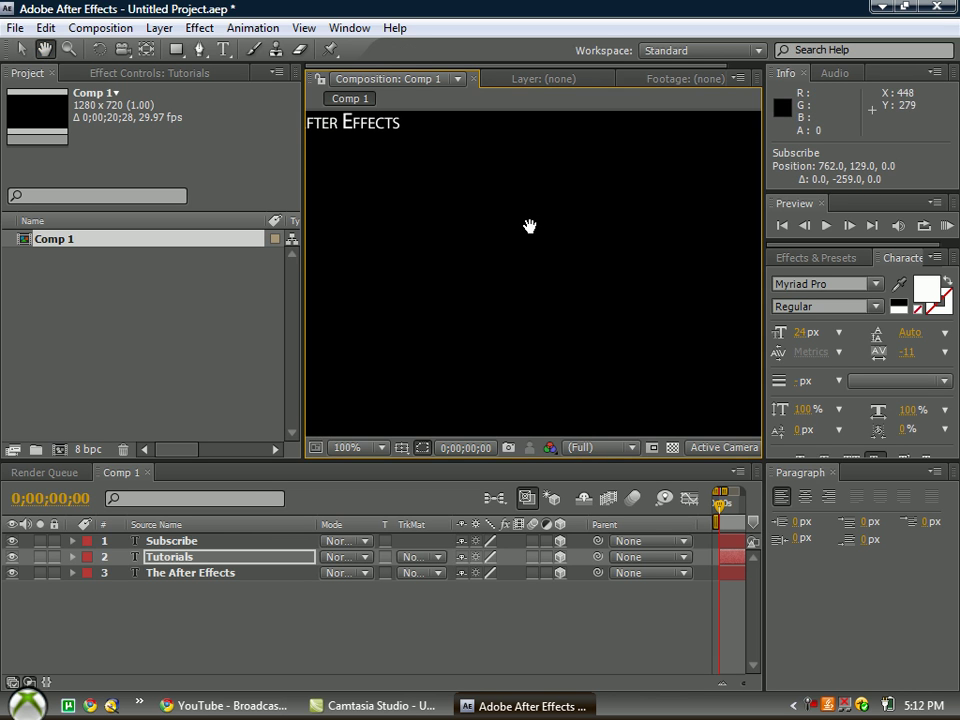
mouse_move(482, 223)
left_mouse_down()
mouse_move(497, 269)
mouse_move(591, 371)
left_mouse_up()
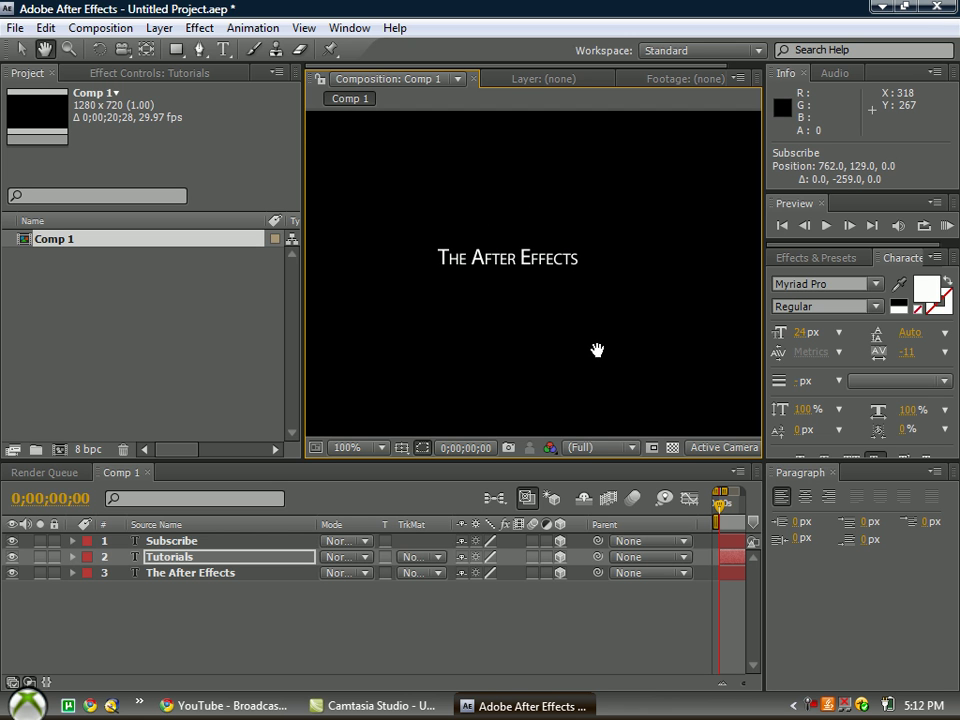
left_click(157, 28)
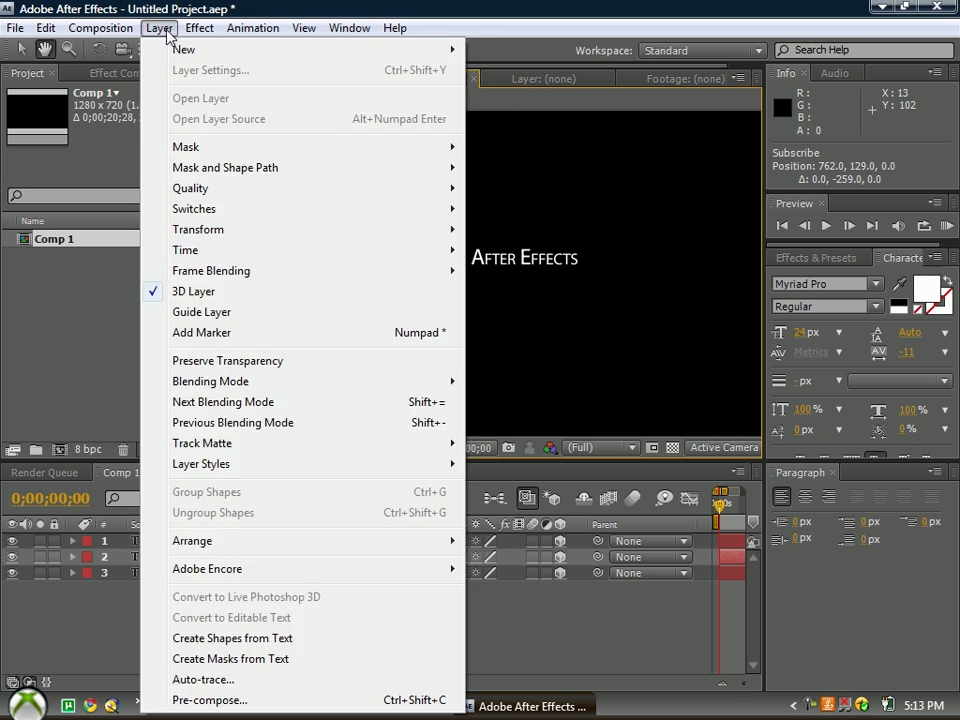
mouse_move(300, 49)
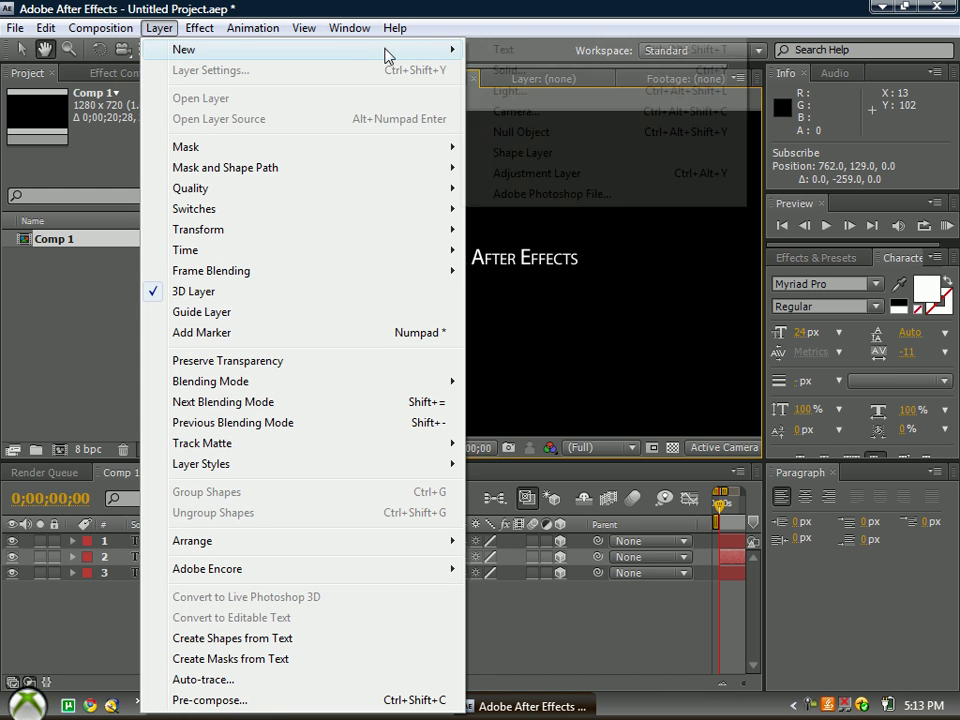
left_click(512, 111)
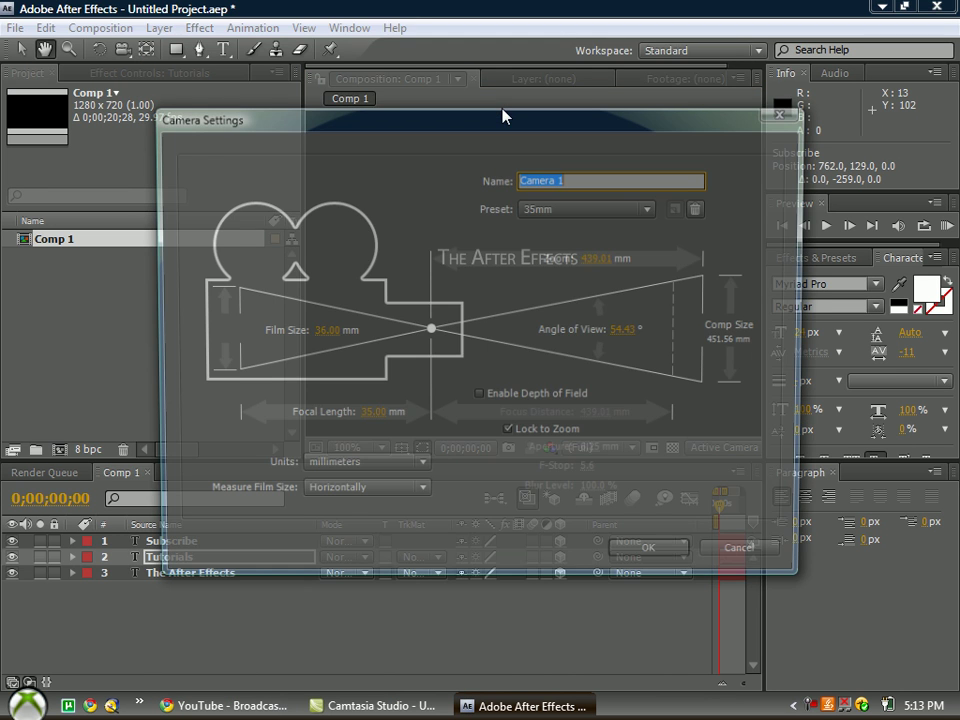
left_click(653, 558)
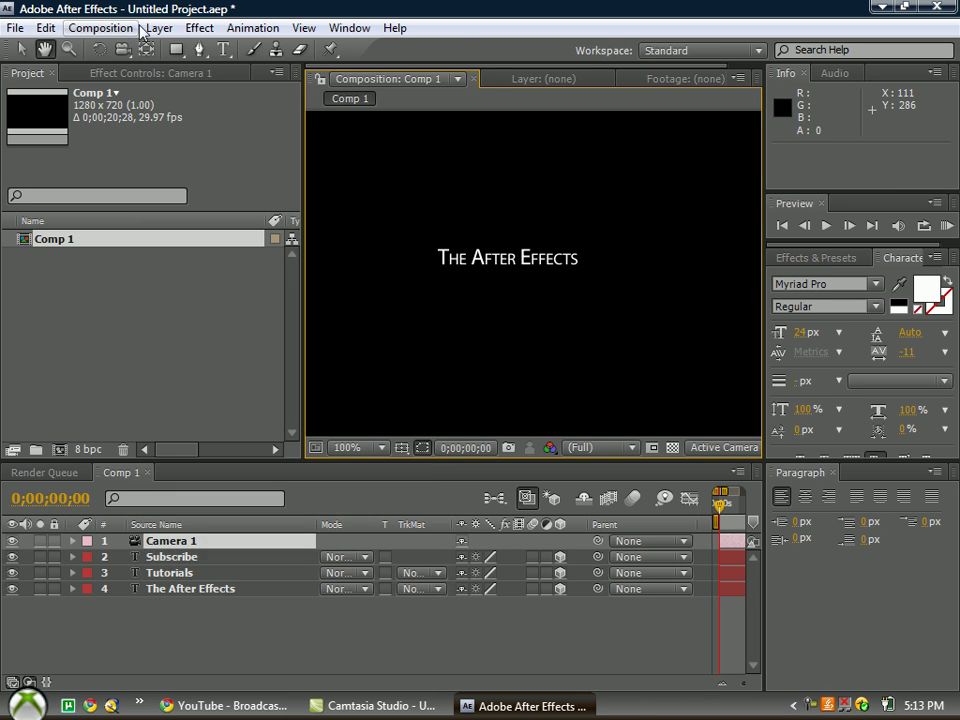
Add a 3D Null 1 layer and pick-whip Camera 1's parent to it
left_click(160, 28)
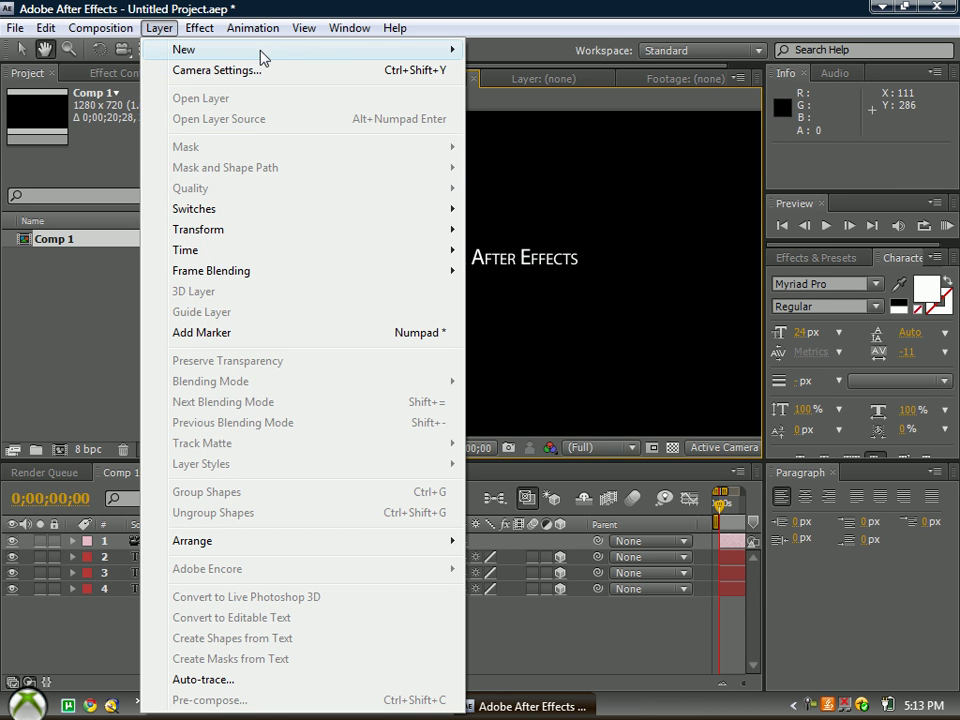
mouse_move(200, 49)
left_click(524, 132)
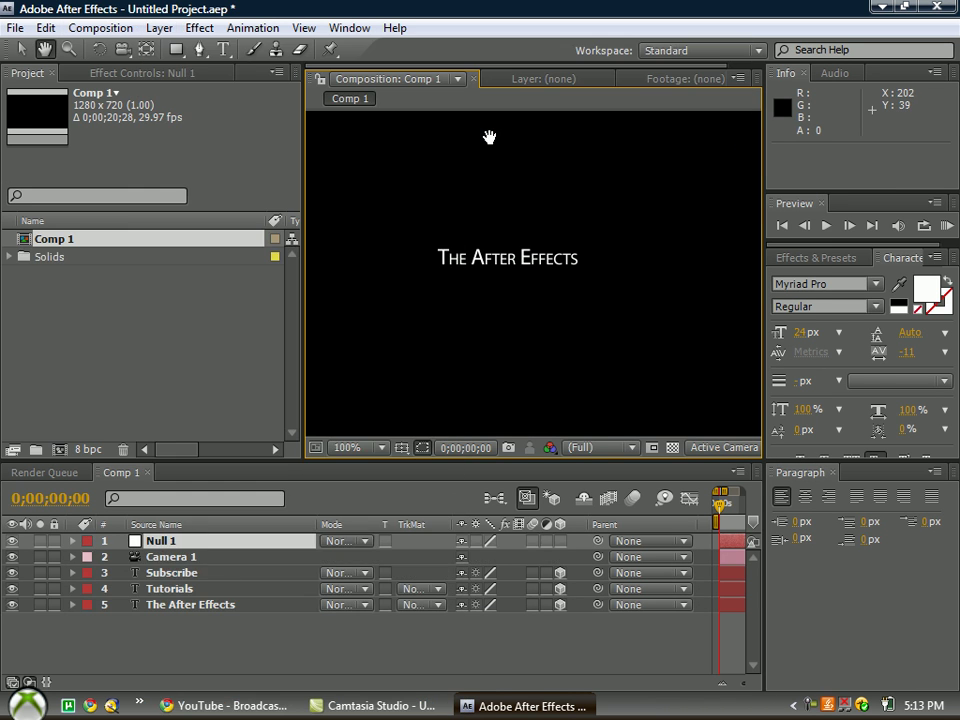
left_click(561, 541)
left_click(561, 542)
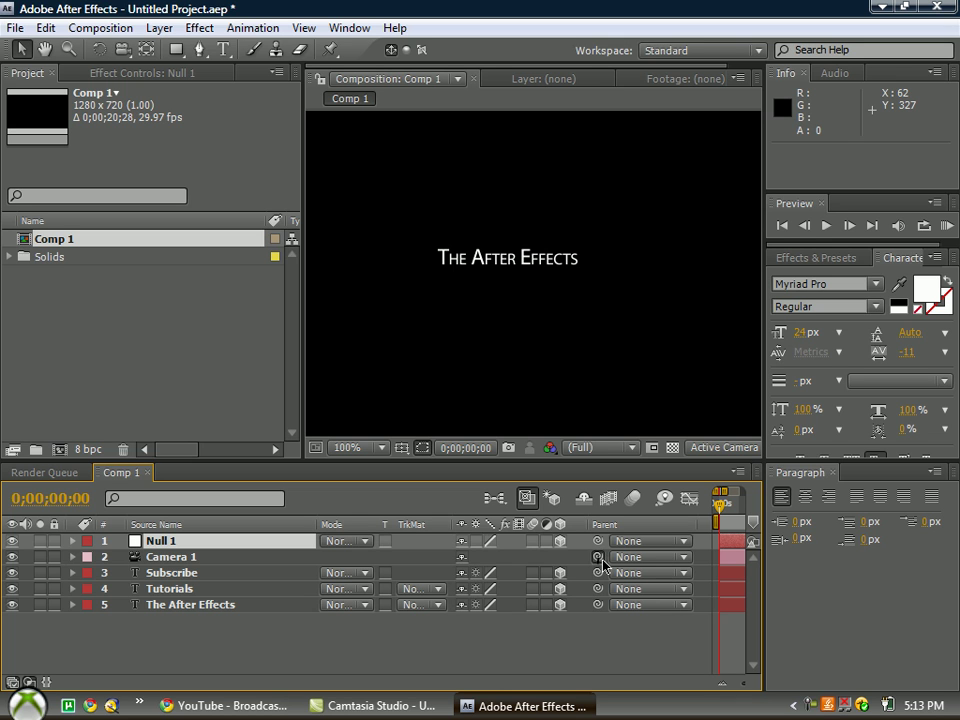
mouse_move(598, 565)
left_mouse_down()
mouse_move(340, 562)
mouse_move(231, 543)
left_mouse_up()
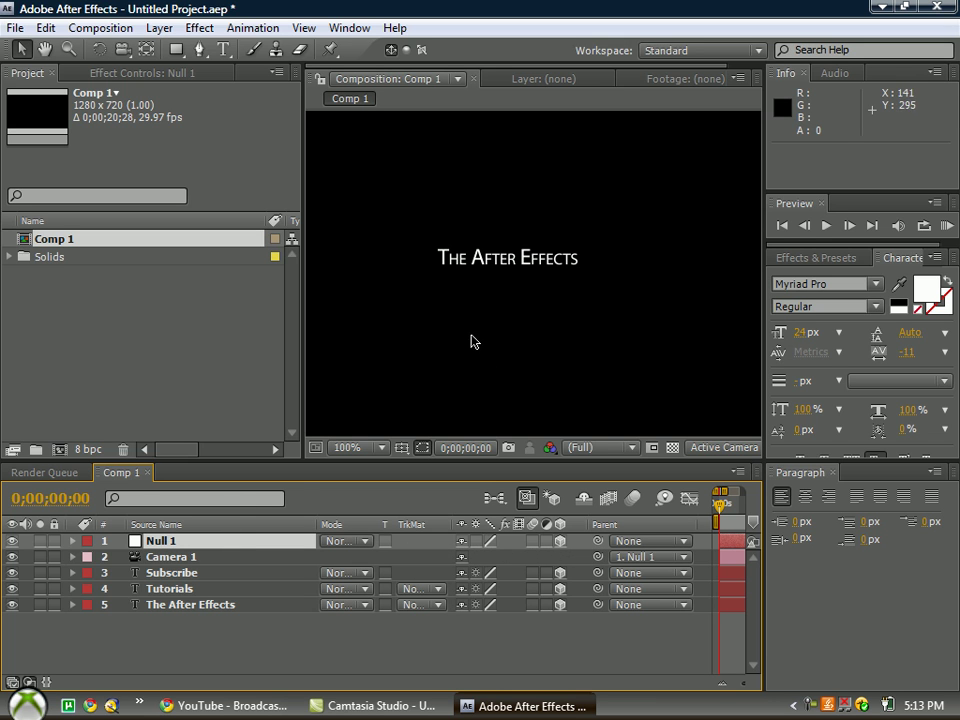
Shift Null 1 and pan/zoom the viewer to frame The After Effects title
scroll(490, 320, "down", 2)
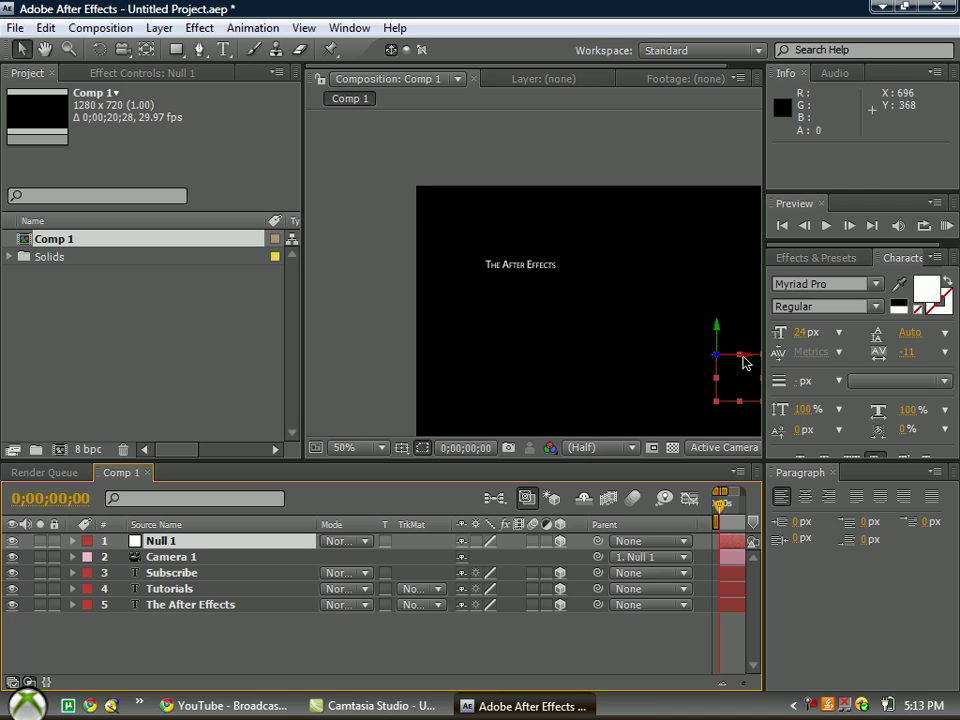
mouse_move(575, 360)
left_mouse_down()
mouse_move(725, 312)
mouse_move(714, 326)
left_mouse_up()
scroll(705, 369, "up", 1)
scroll(675, 375, "up", 1)
left_click(45, 49)
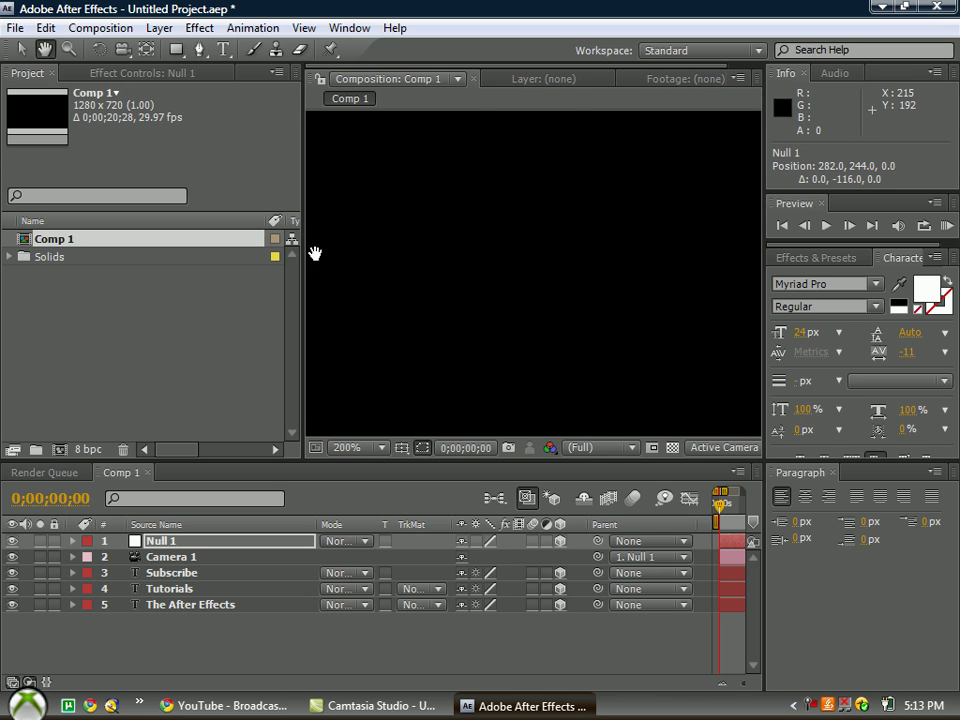
scroll(634, 340, "down", 3)
left_click_drag(634, 340, 568, 315)
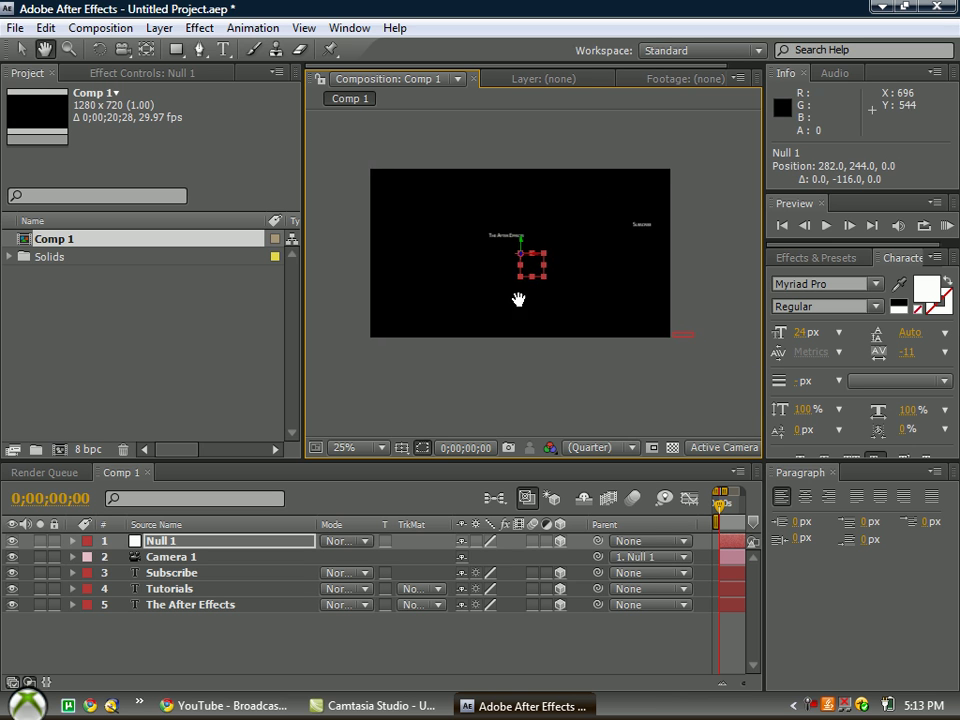
scroll(499, 298, "up", 2)
left_click_drag(499, 325, 503, 377)
scroll(519, 378, "up", 1)
left_click_drag(404, 347, 493, 363)
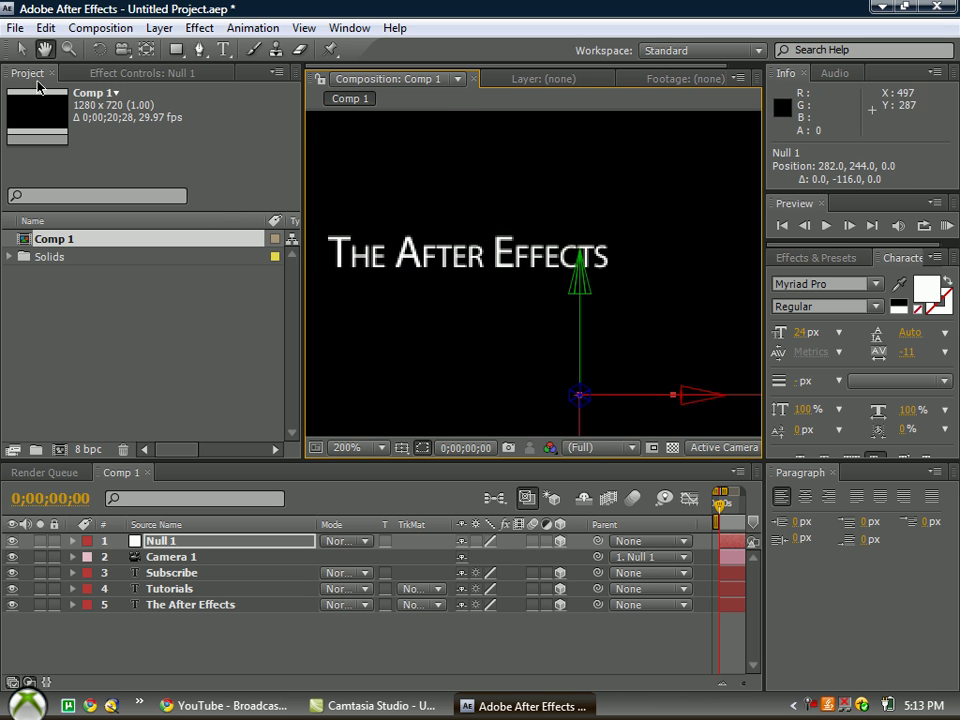
Position Null 1 at 247, 223.5, 0 to centre the title, then close the Paragraph panel
left_click(21, 49)
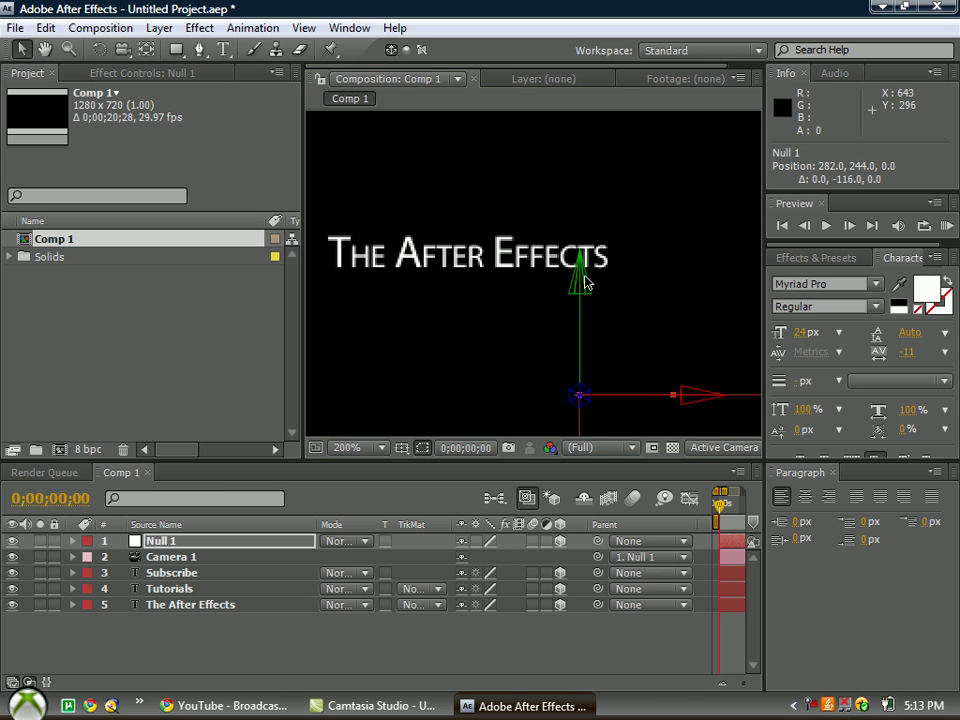
left_click_drag(585, 287, 563, 336)
left_click_drag(688, 411, 615, 399)
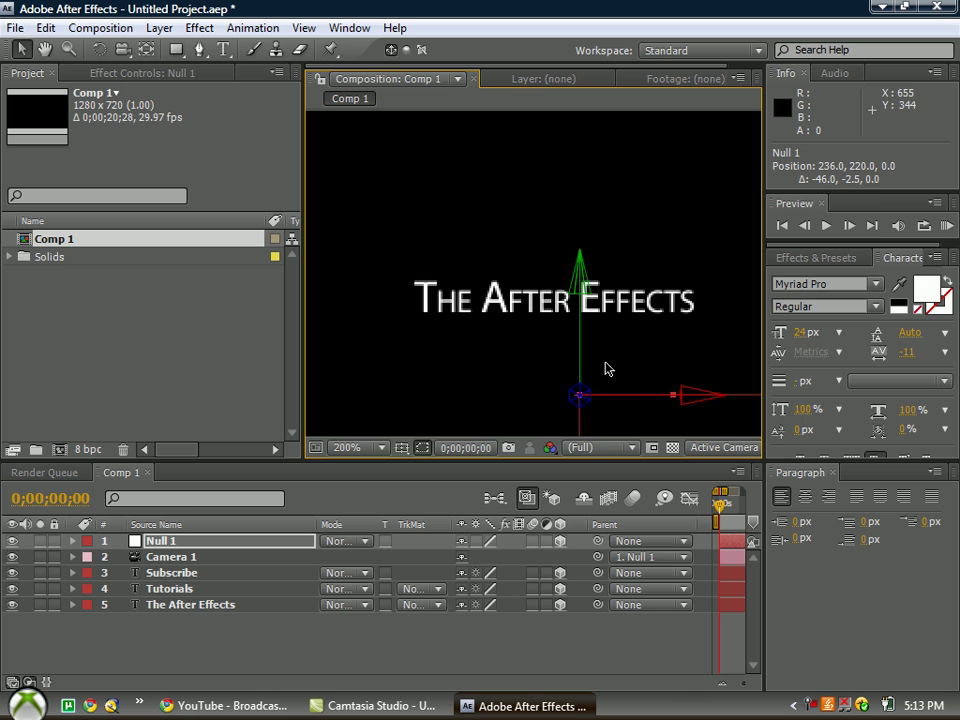
left_click_drag(692, 401, 709, 413)
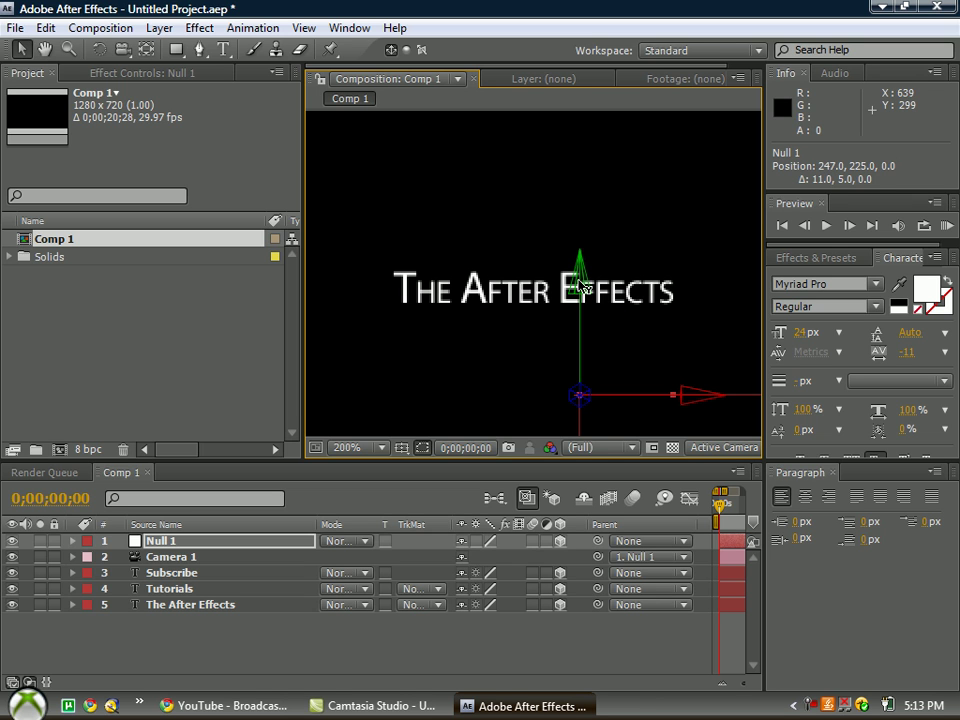
left_click_drag(583, 285, 583, 281)
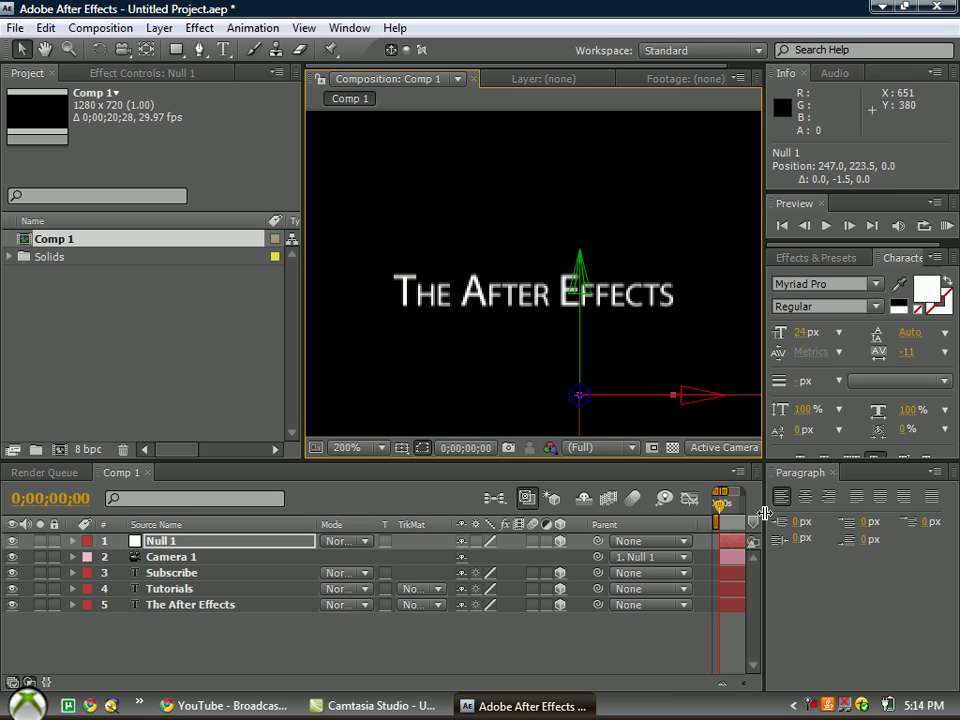
left_click(832, 473)
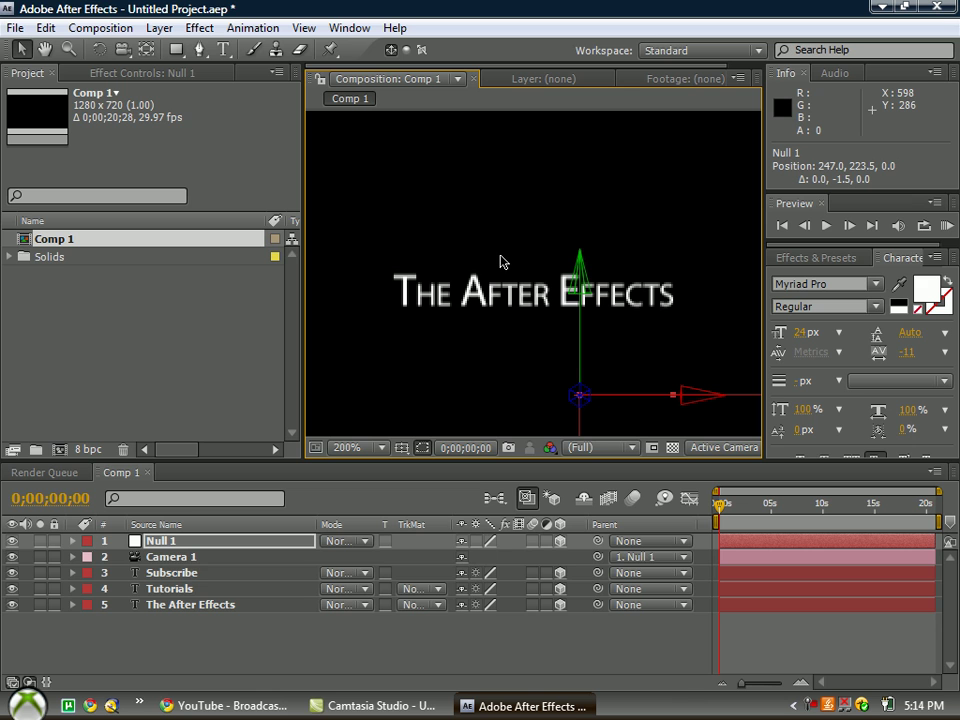
Keyframe Null 1's Position at 0 and 3 seconds, both at 247, 223.5, 0
key("p")
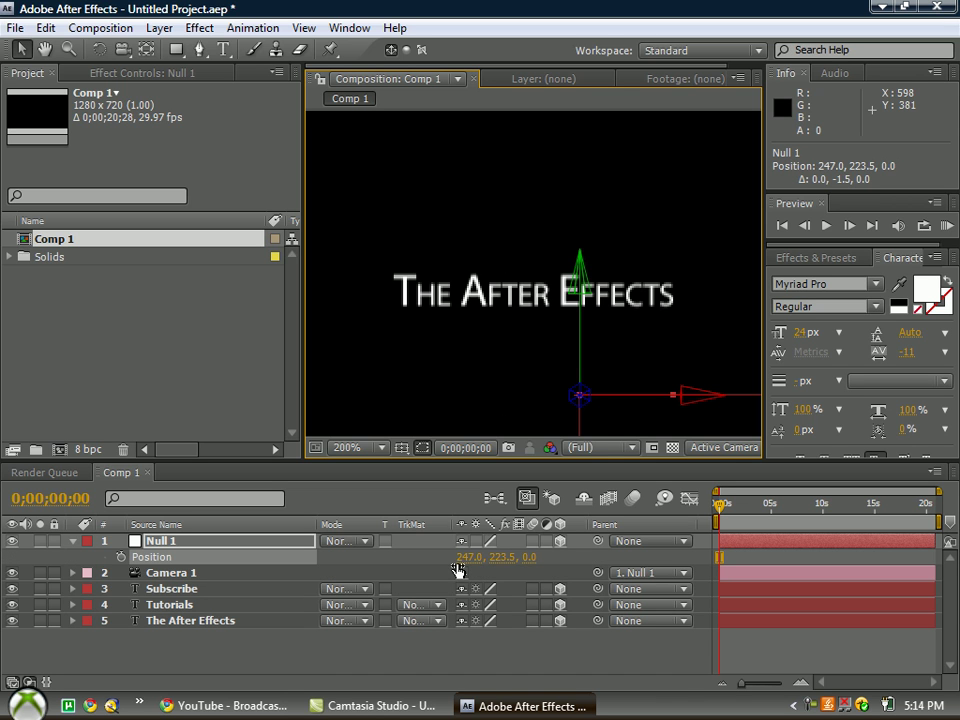
left_click(121, 558)
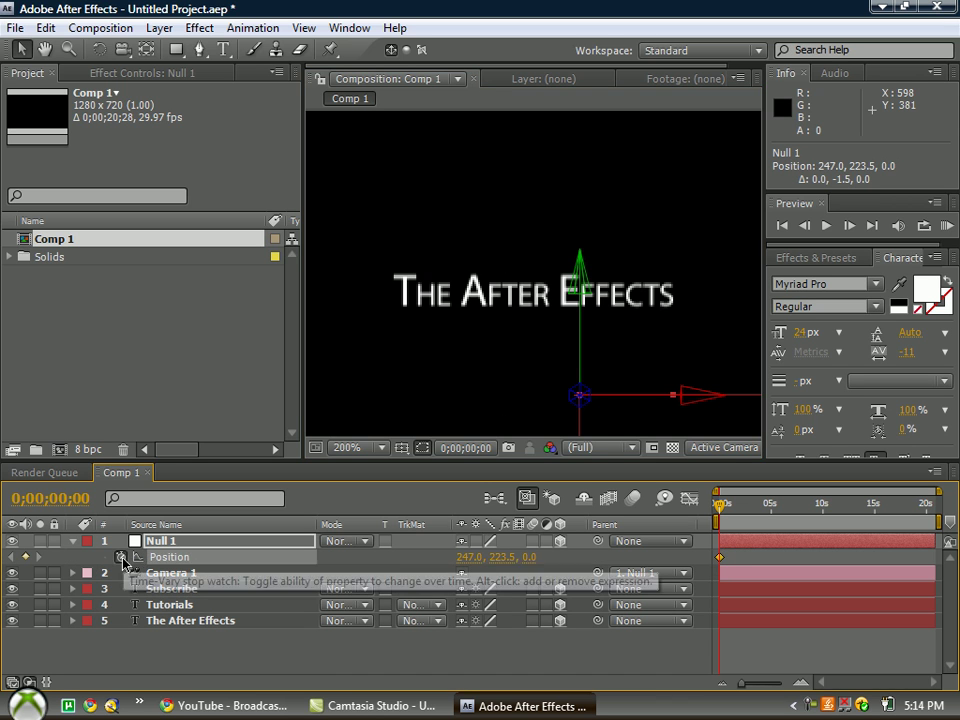
left_click_drag(721, 505, 753, 512)
left_click(25, 557)
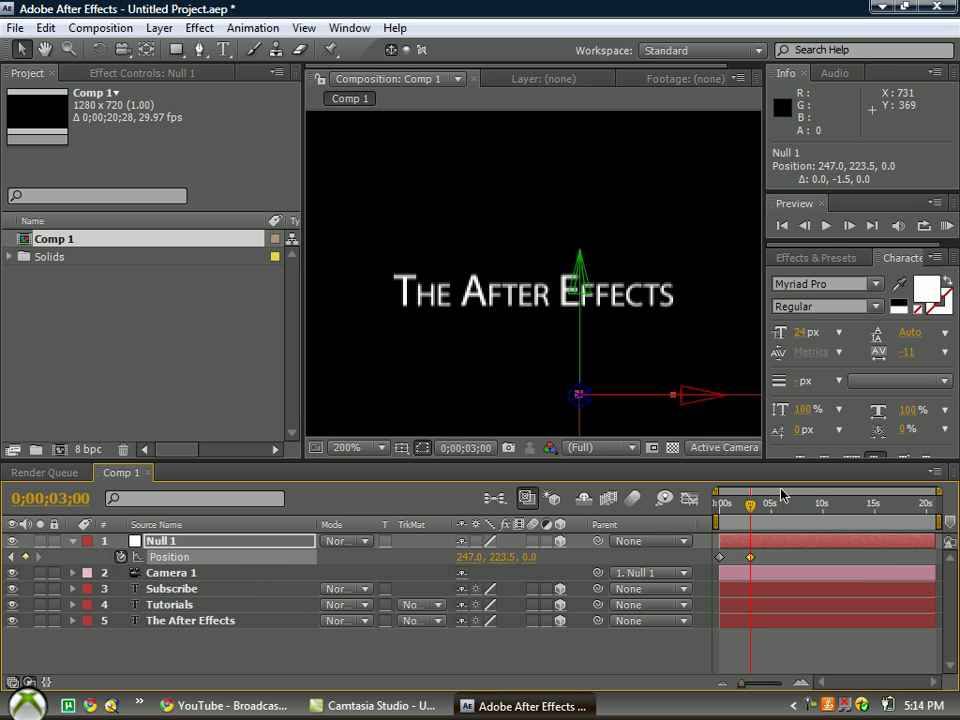
mouse_move(752, 511)
left_mouse_down()
mouse_move(765, 510)
mouse_move(743, 510)
mouse_move(787, 510)
mouse_move(748, 510)
left_mouse_up()
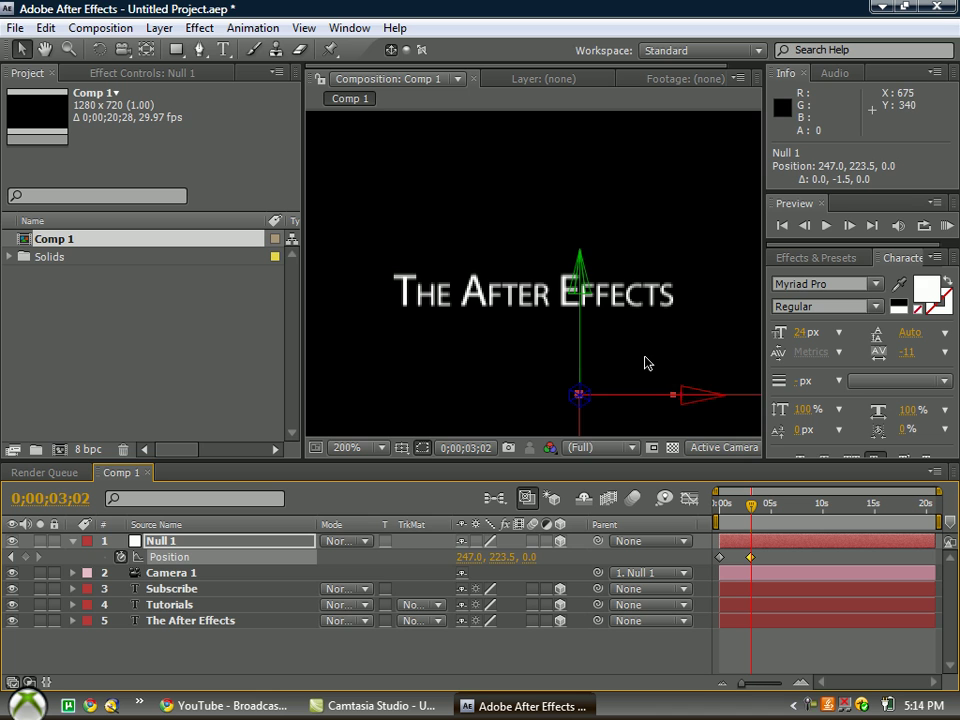
key("comma")
key("comma")
key("comma")
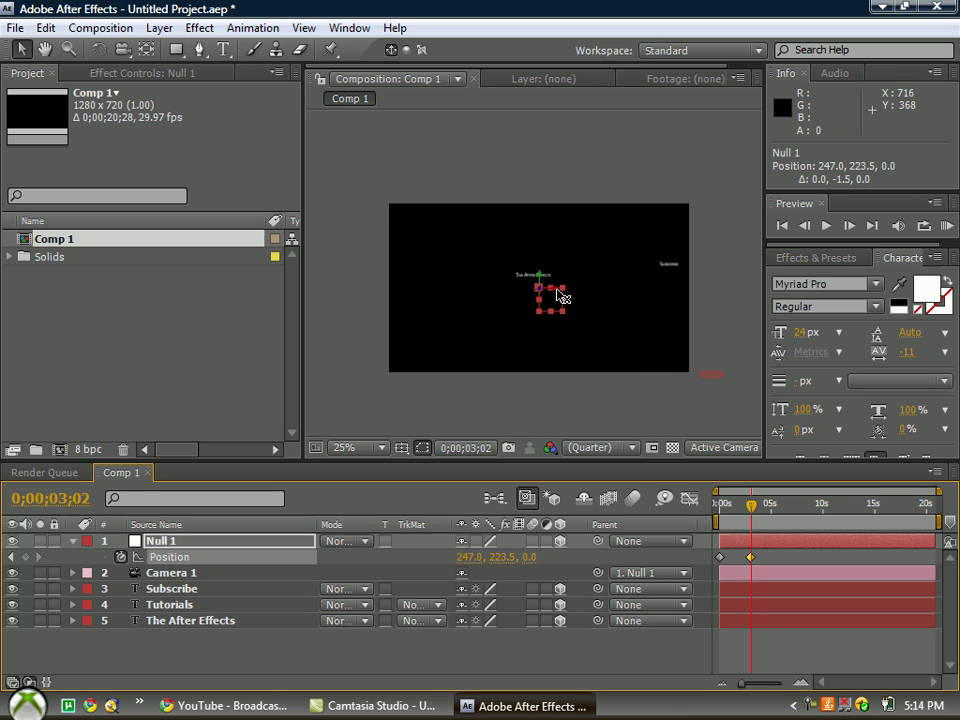
Move Null 1 to 917, 570.5, 591 so the camera centres the TUTORIALS title
mouse_move(560, 296)
left_mouse_down()
mouse_move(749, 287)
mouse_move(676, 290)
left_mouse_up()
mouse_move(531, 280)
left_mouse_down()
mouse_move(549, 290)
mouse_move(549, 349)
left_mouse_up()
mouse_move(559, 296)
left_mouse_down()
mouse_move(575, 297)
mouse_move(545, 288)
left_mouse_up()
scroll(562, 328, "up", 3)
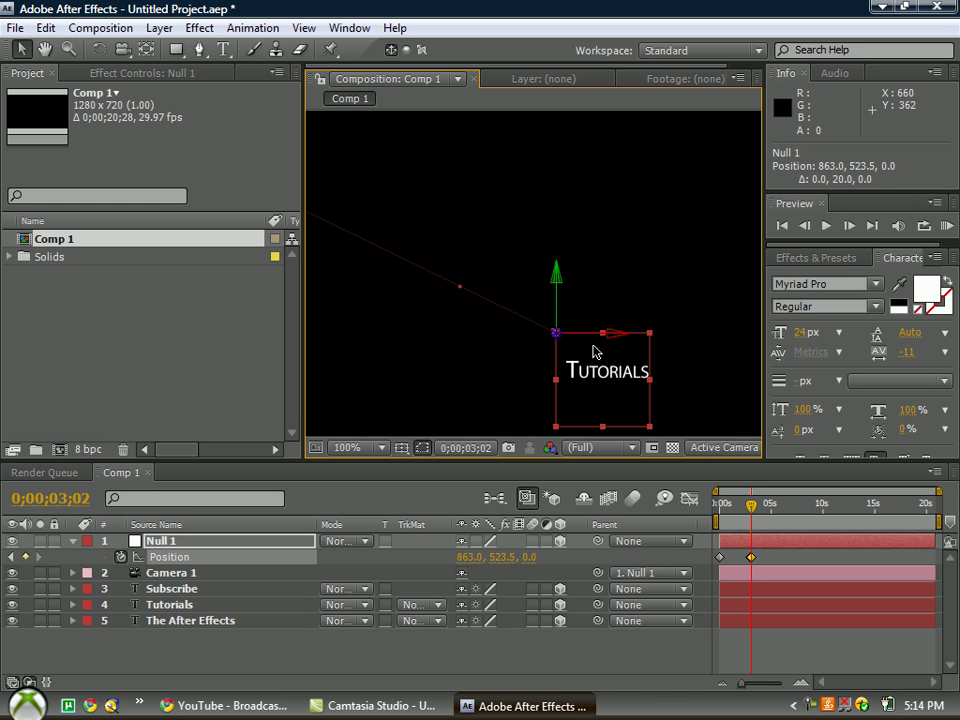
left_click_drag(619, 337, 622, 341)
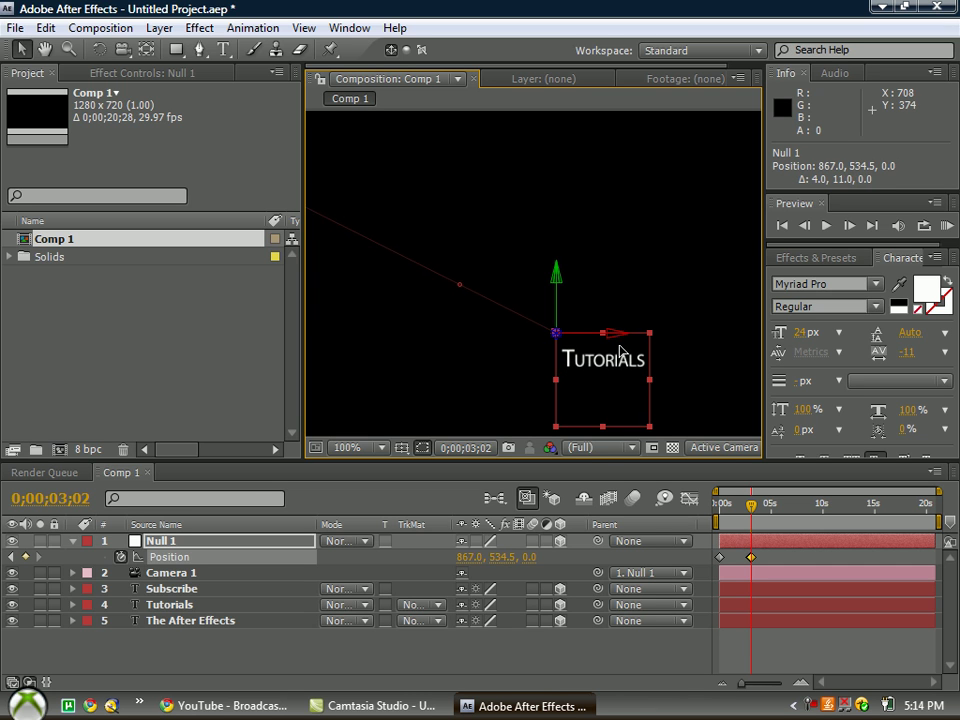
mouse_move(620, 350)
left_mouse_down()
mouse_move(562, 340)
mouse_move(167, 420)
mouse_move(140, 435)
left_mouse_up()
left_click_drag(615, 342, 643, 339)
left_click_drag(561, 282, 569, 305)
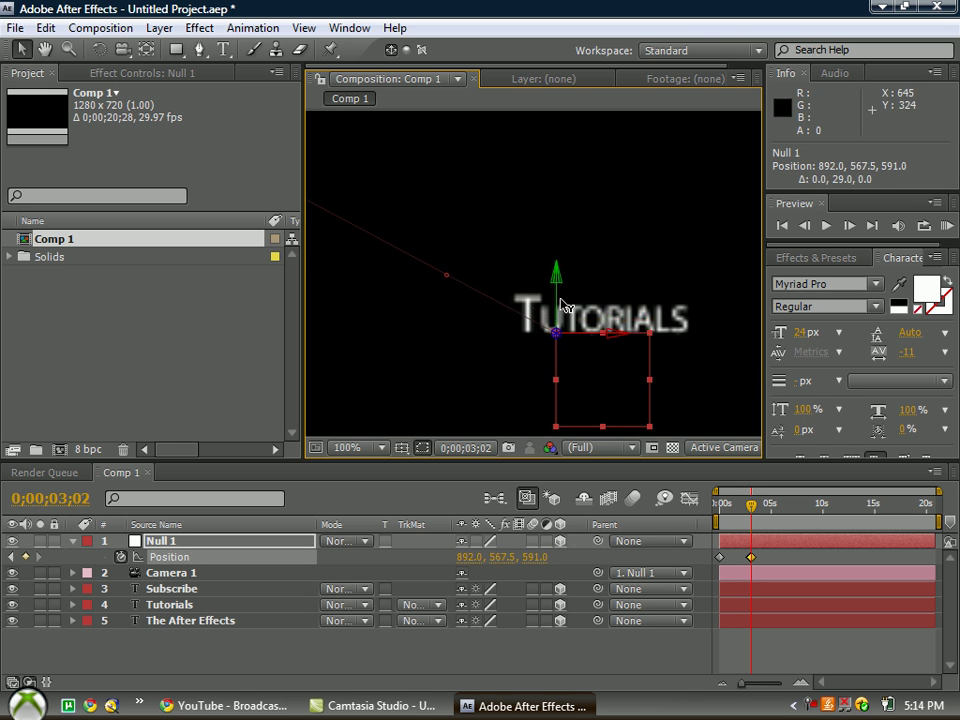
left_click_drag(618, 340, 637, 342)
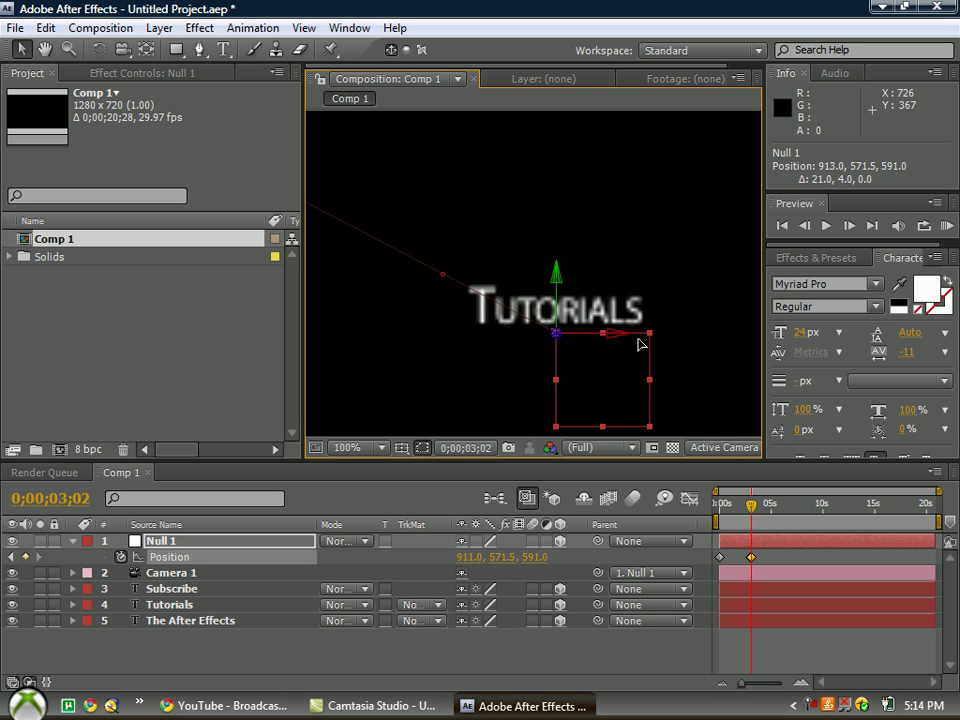
left_click_drag(637, 342, 641, 339)
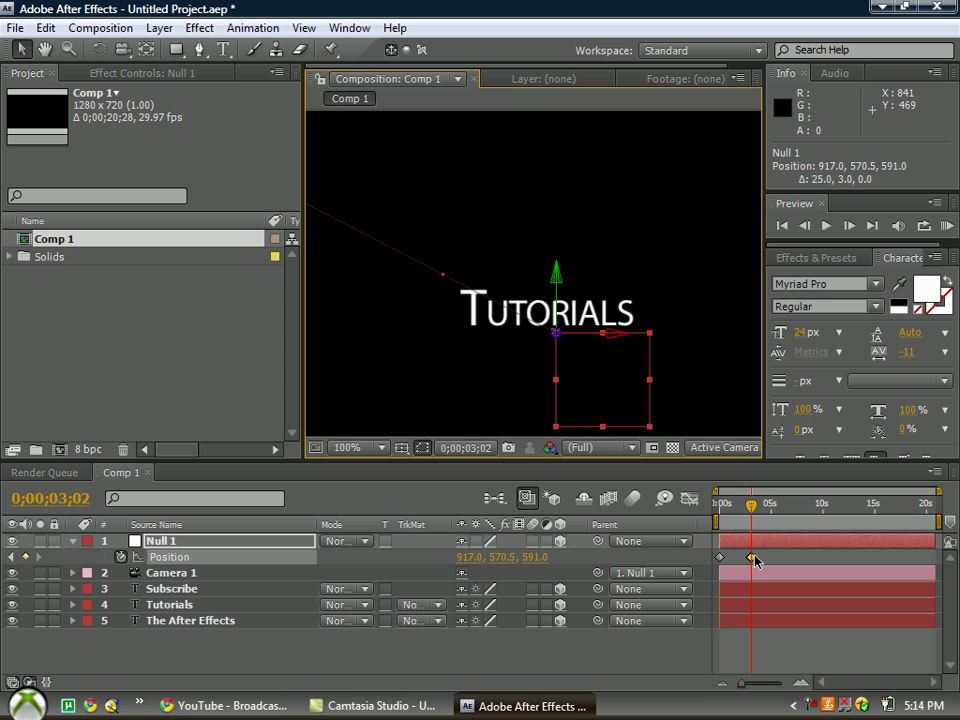
Shift the TUTORIALS keyframe to about six seconds and advance time toward 10 seconds
left_click_drag(752, 557, 781, 557)
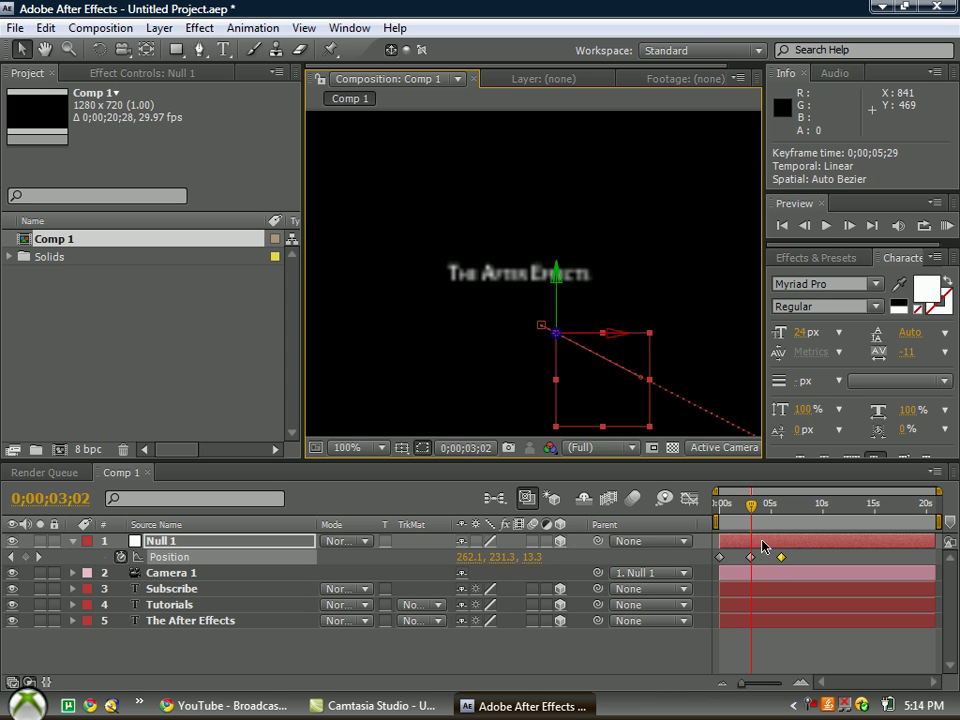
left_click_drag(753, 505, 805, 505)
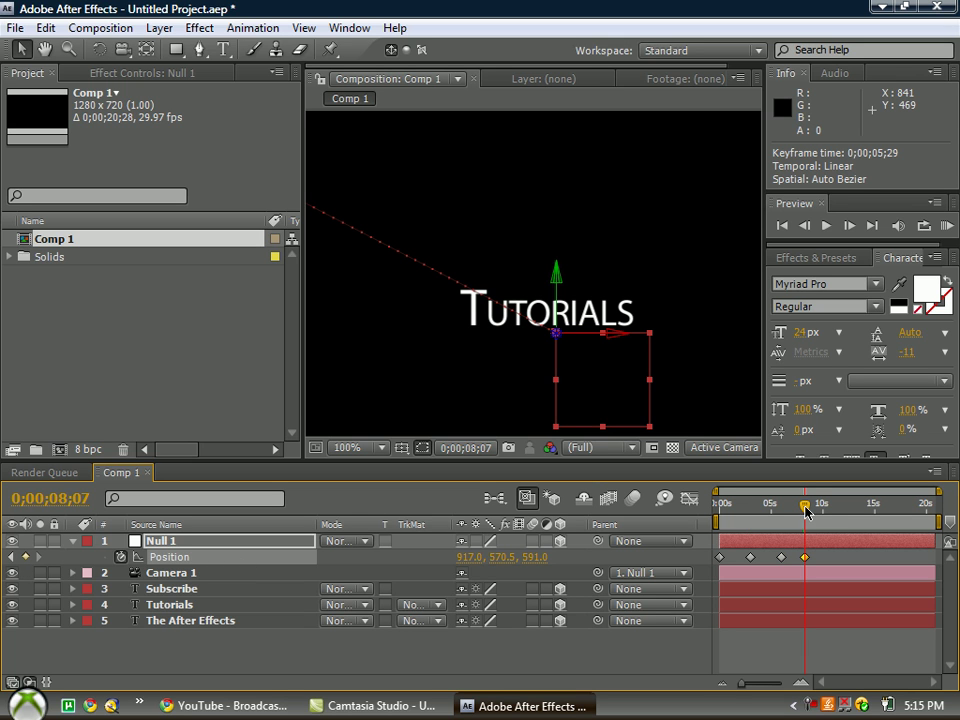
left_click_drag(806, 511, 836, 511)
Near 10 seconds, move Null 1 to 813, 147.5, 591 so the camera frames Subscribe
scroll(557, 372, "up", 2)
scroll(557, 375, "down", 4)
scroll(545, 320, "down", 2)
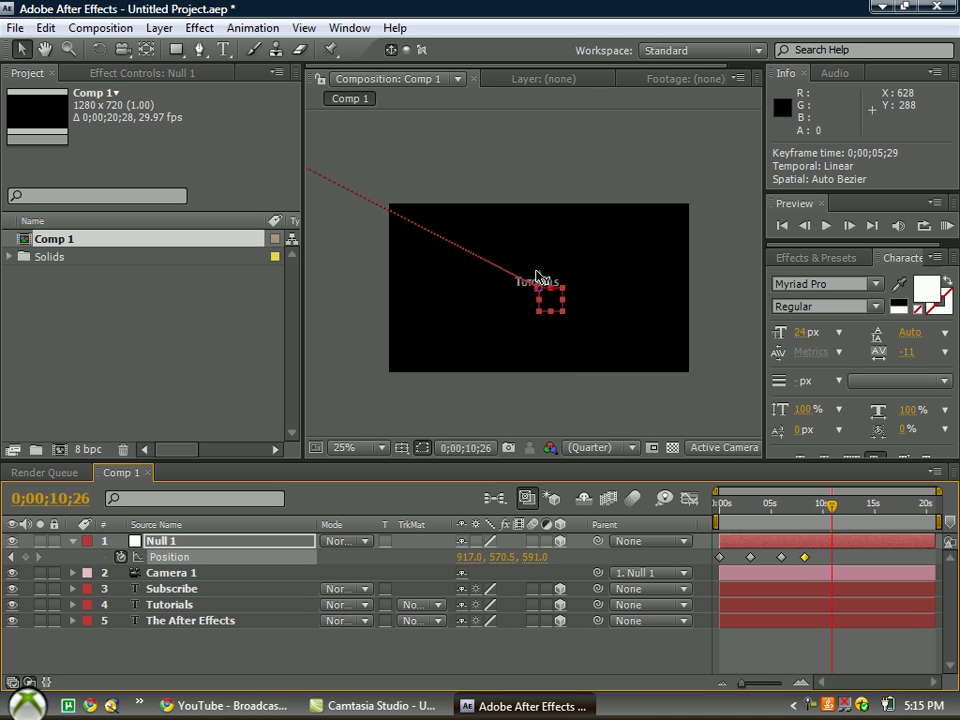
mouse_move(553, 296)
left_mouse_down()
mouse_move(551, 263)
mouse_move(536, 277)
left_mouse_up()
right_click(537, 298)
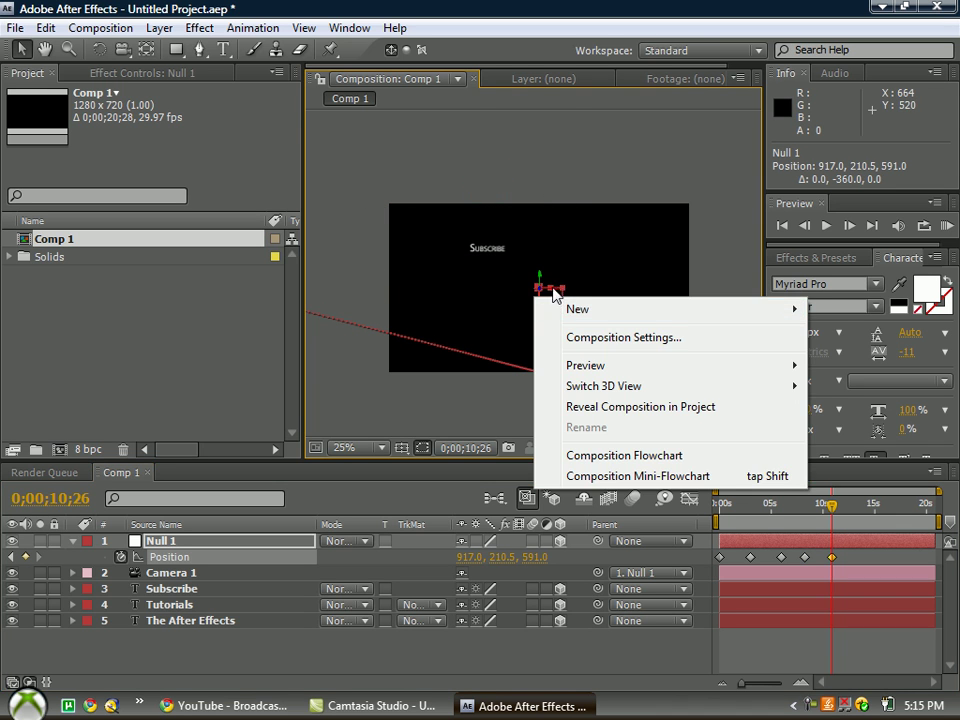
left_click(555, 293)
mouse_move(548, 287)
left_mouse_down()
mouse_move(530, 291)
mouse_move(545, 270)
left_mouse_up()
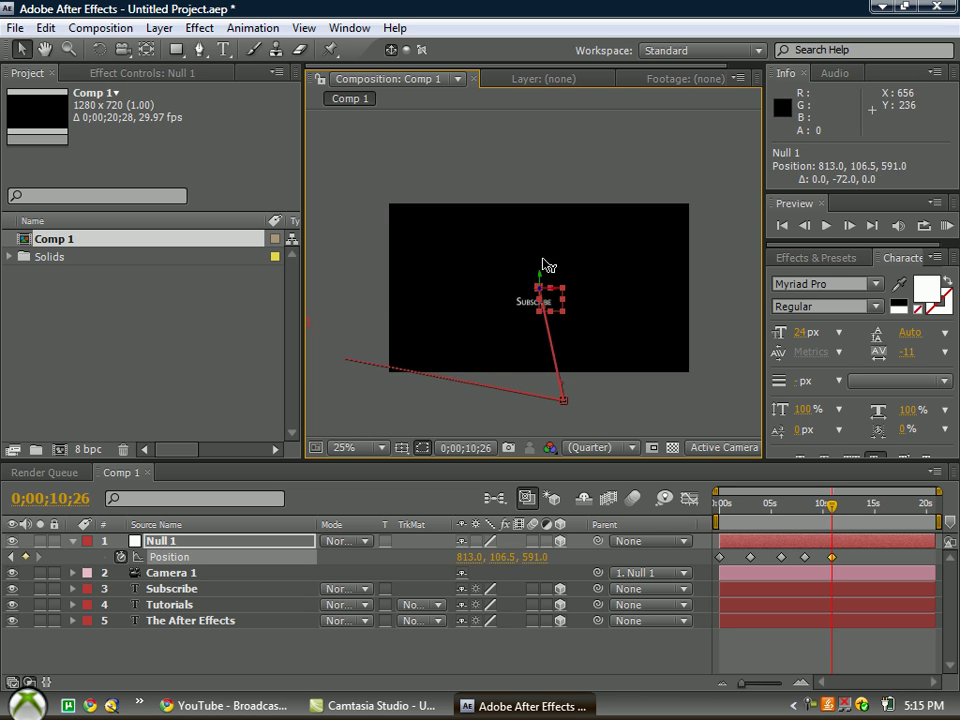
scroll(545, 270, "up", 2)
scroll(549, 343, "up", 2)
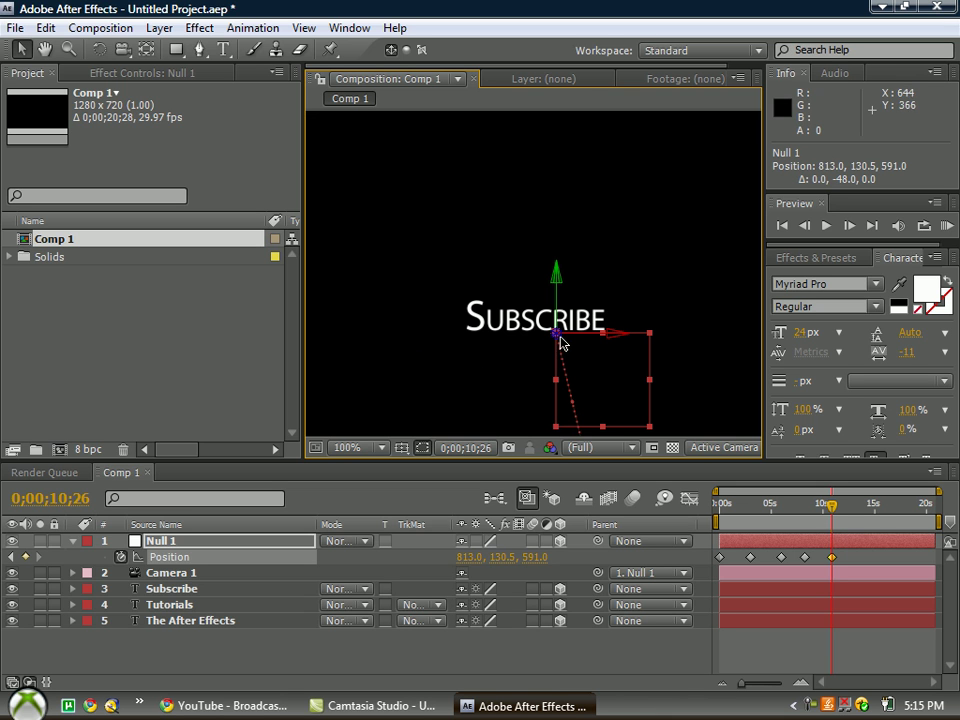
mouse_move(561, 272)
left_mouse_down()
mouse_move(793, 510)
mouse_move(700, 511)
left_mouse_up()
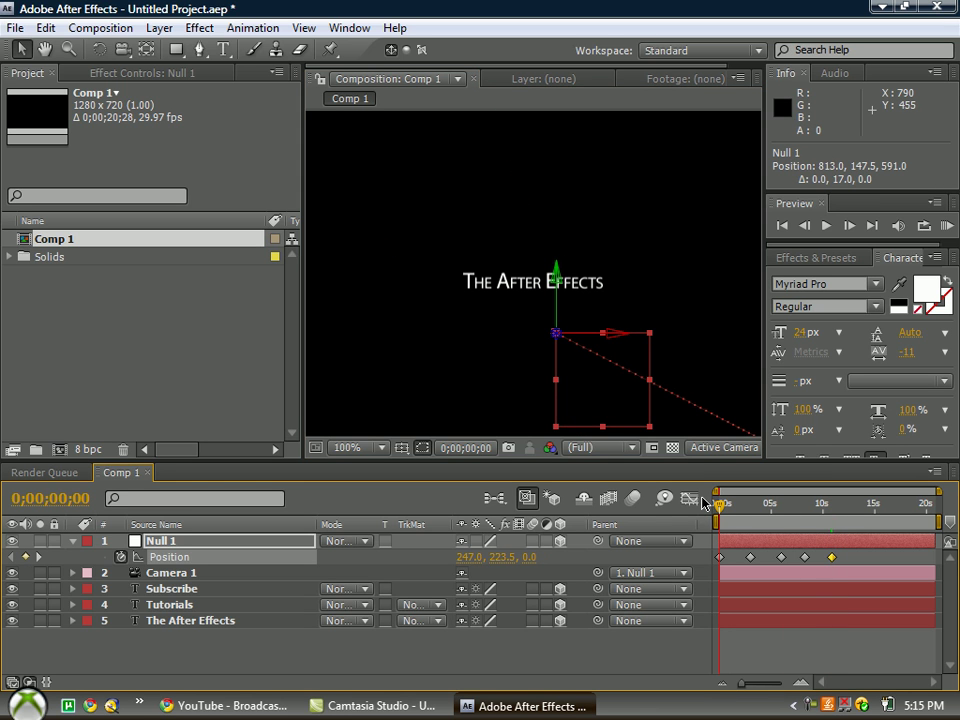
Preview the animation and drag Null 1's later Position keyframes earlier, ending near 7 seconds
left_click_drag(703, 503, 731, 509)
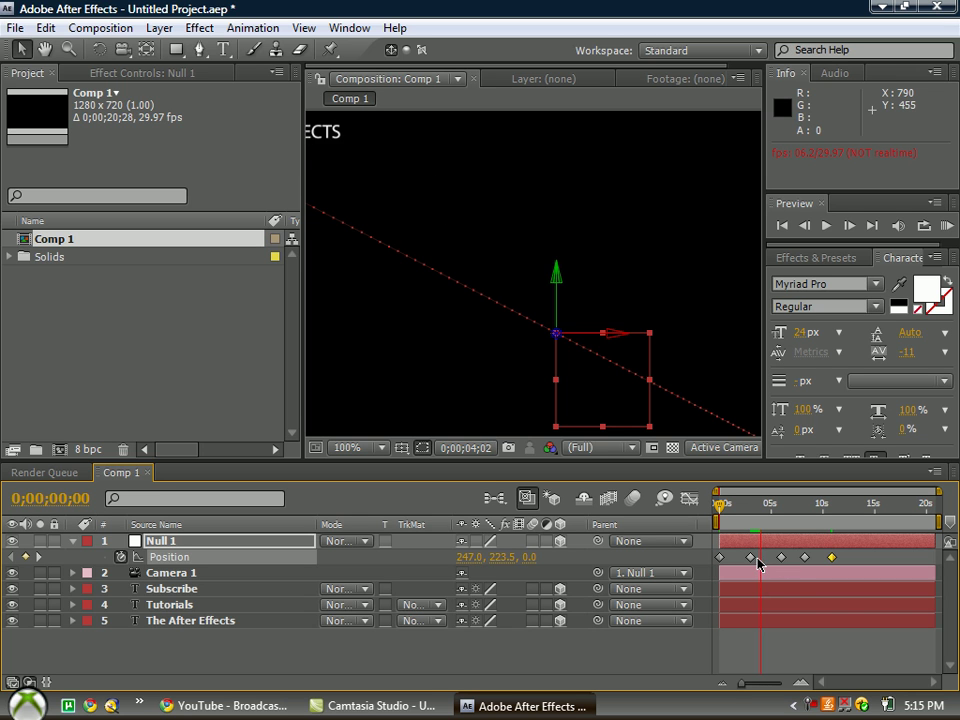
left_click_drag(781, 557, 760, 562)
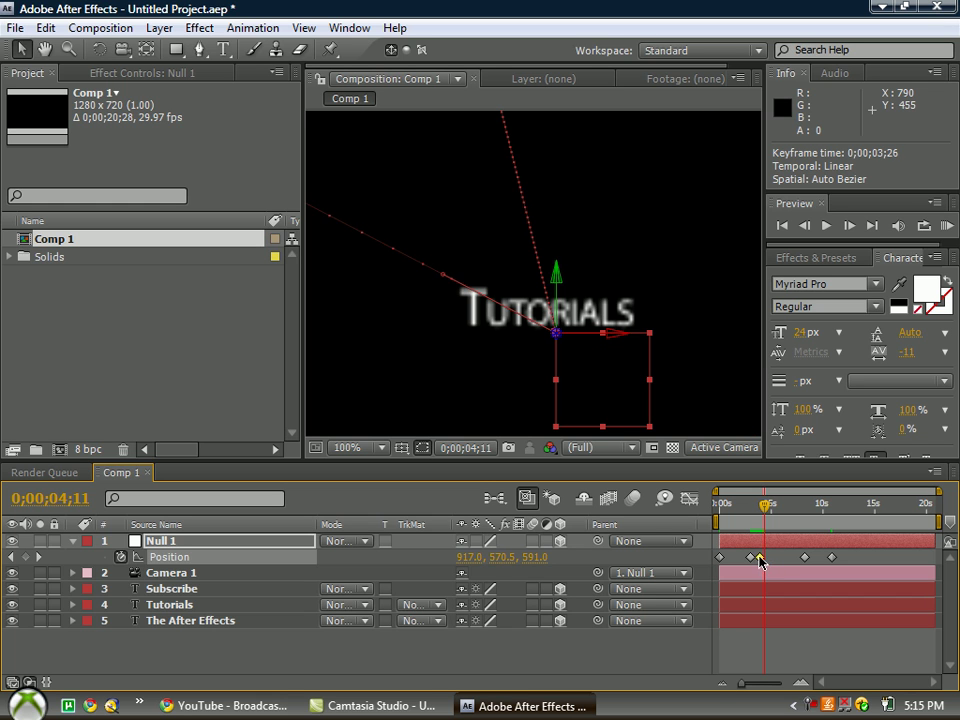
left_click_drag(764, 512, 744, 512)
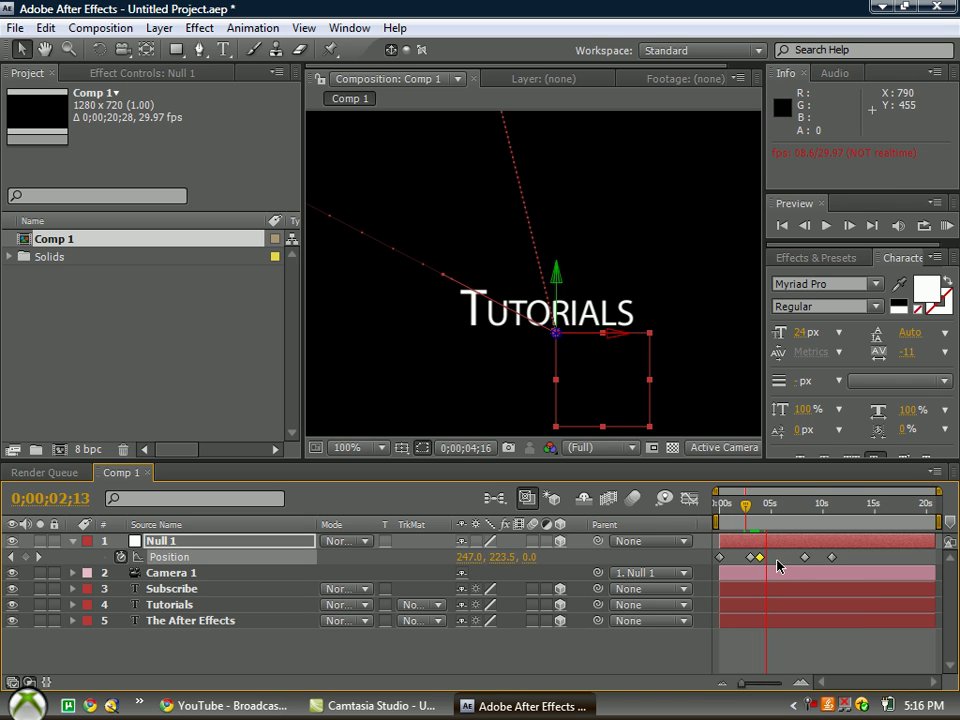
key("space")
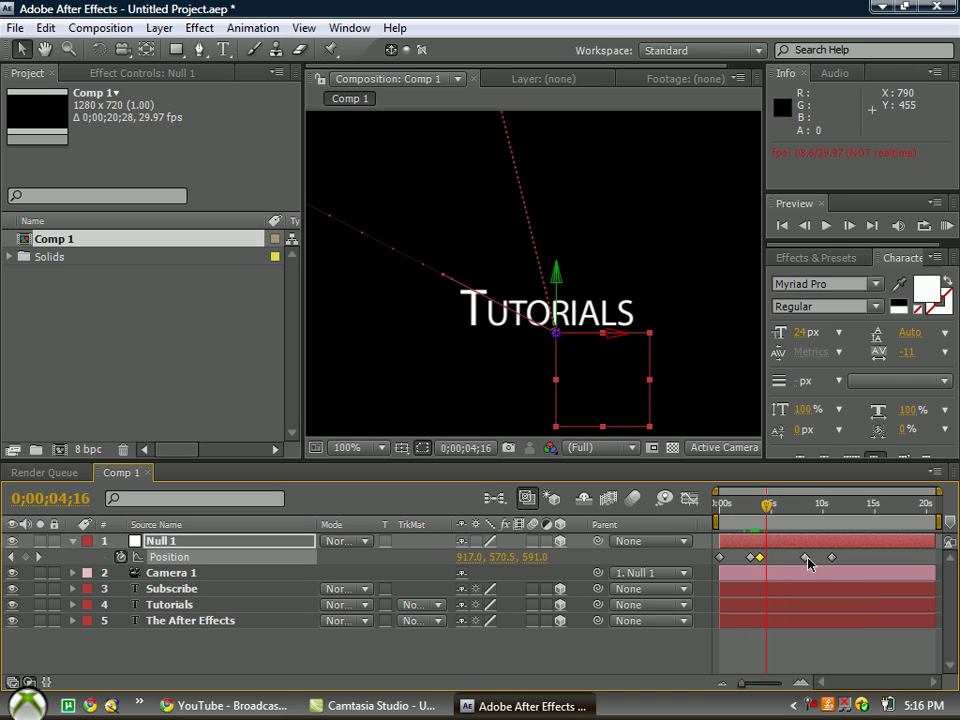
mouse_move(807, 558)
left_mouse_down()
mouse_move(771, 558)
mouse_move(785, 545)
left_mouse_up()
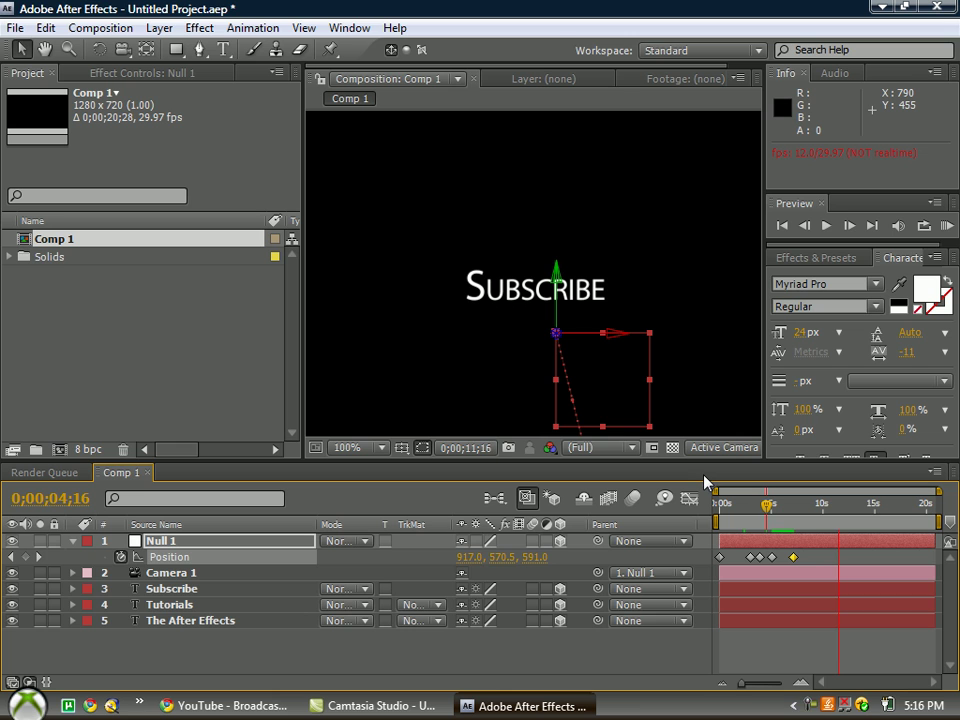
key("space")
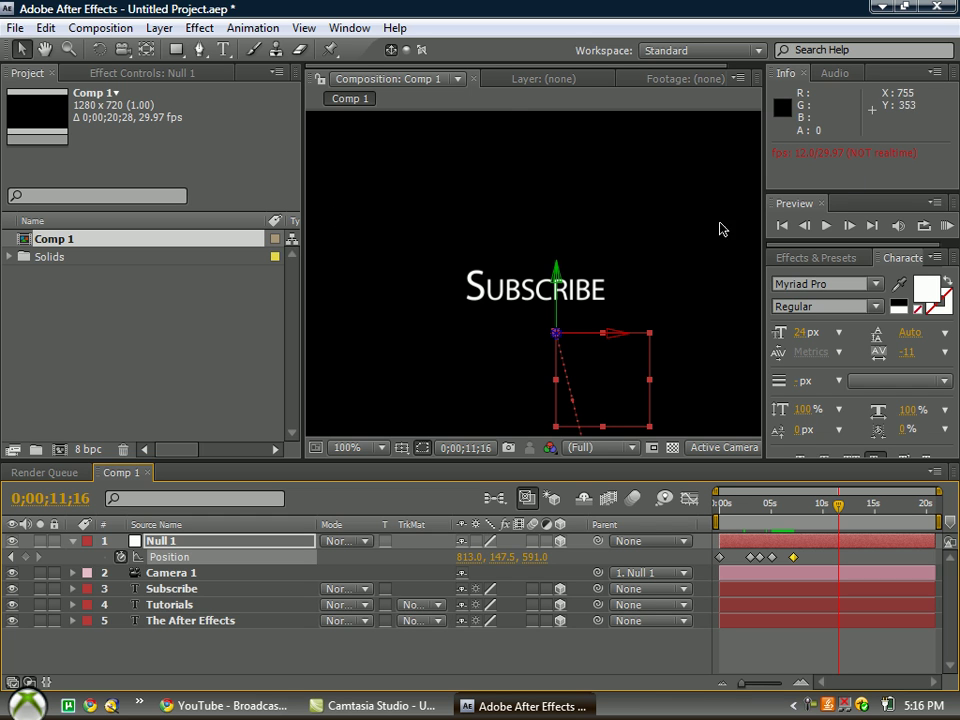
right_click(813, 705)
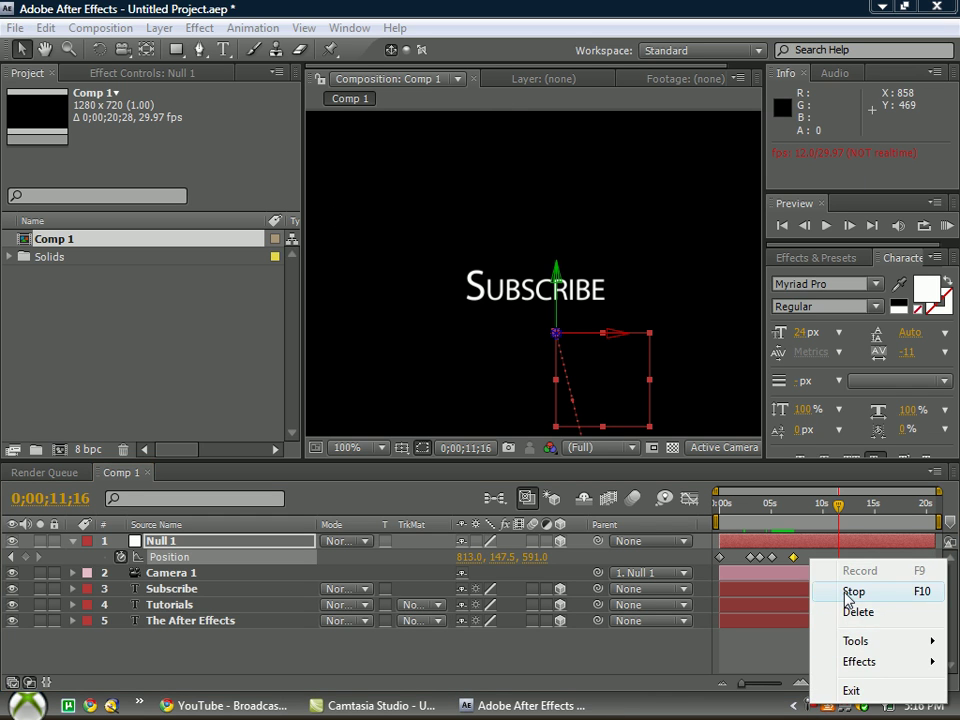